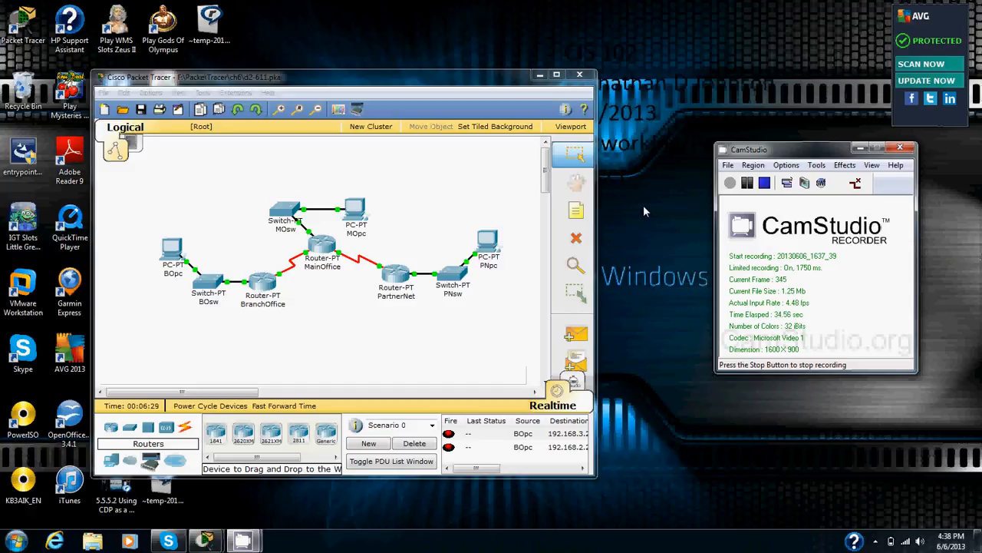
# - Run ipconfig at BOpc's command prompt to show its IP settings
pyautogui.click(173, 259)
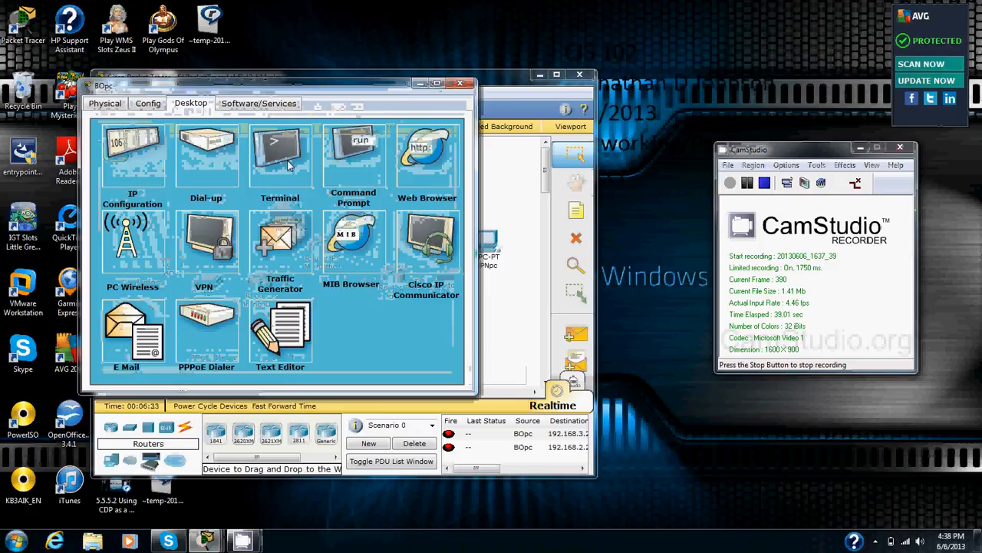
pyautogui.click(362, 150)
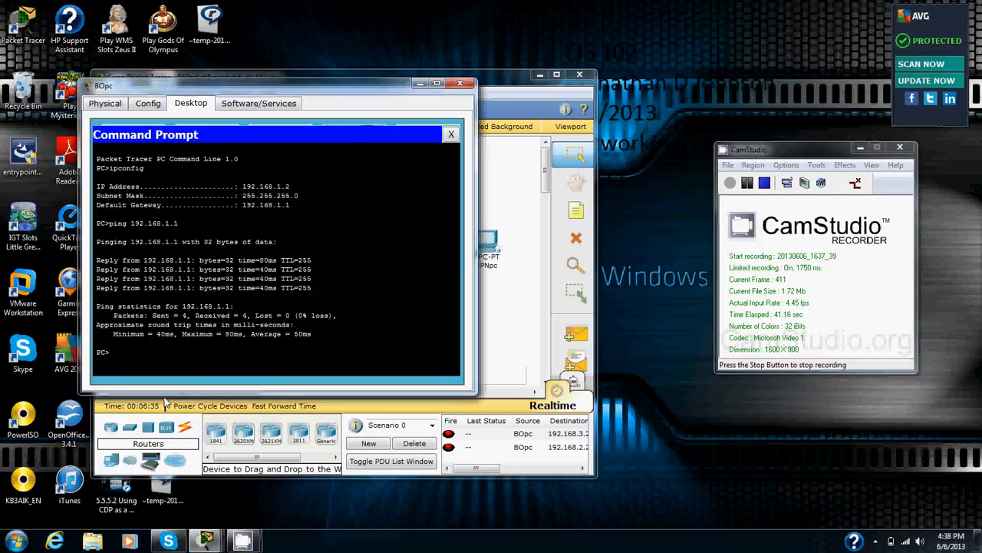
pyautogui.write('ipconfig')
pyautogui.press('Return')
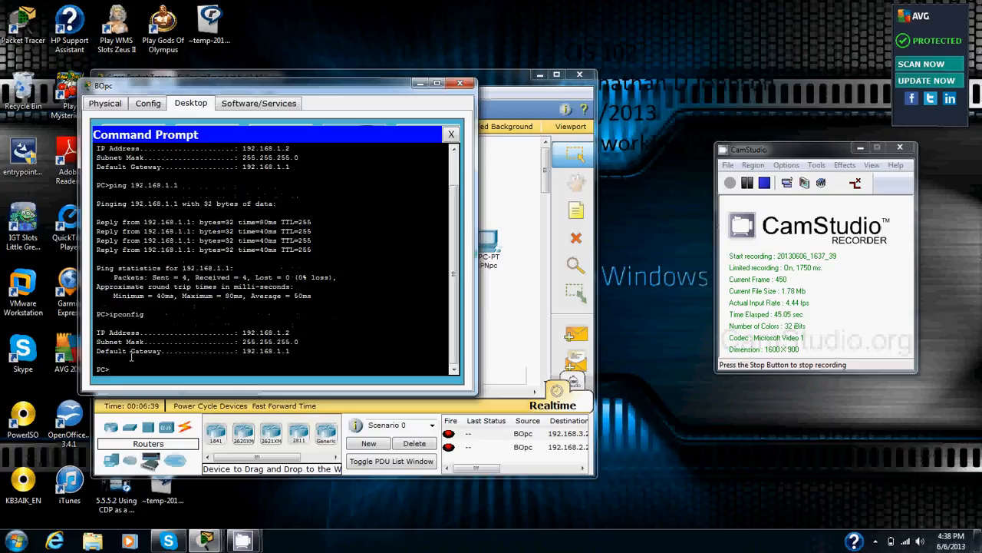
# - Ping the default gateway 192.168.1.1 from BOpc, then close the BOpc window
pyautogui.write('ping 192.')
pyautogui.scroll(1, 157, 259)
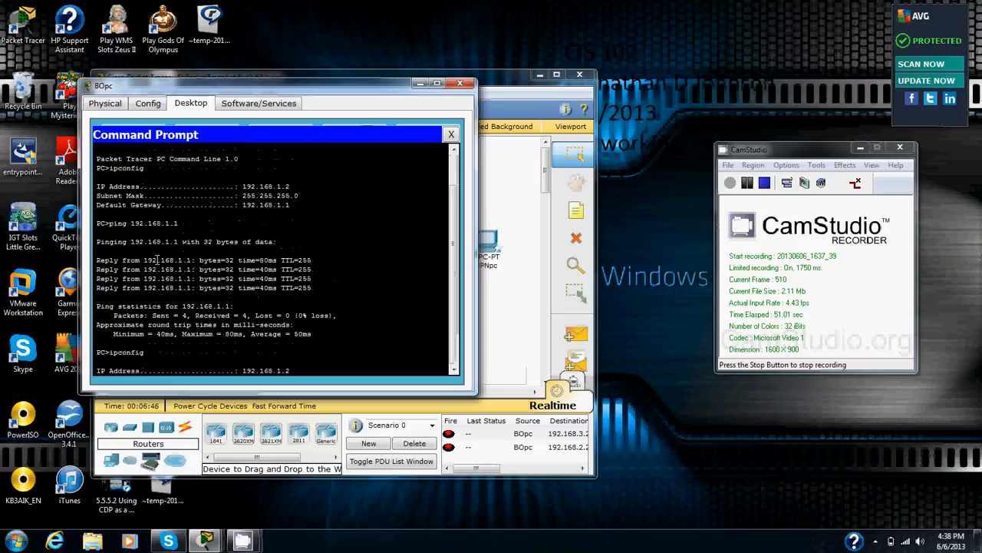
pyautogui.scroll(-1, 157, 261)
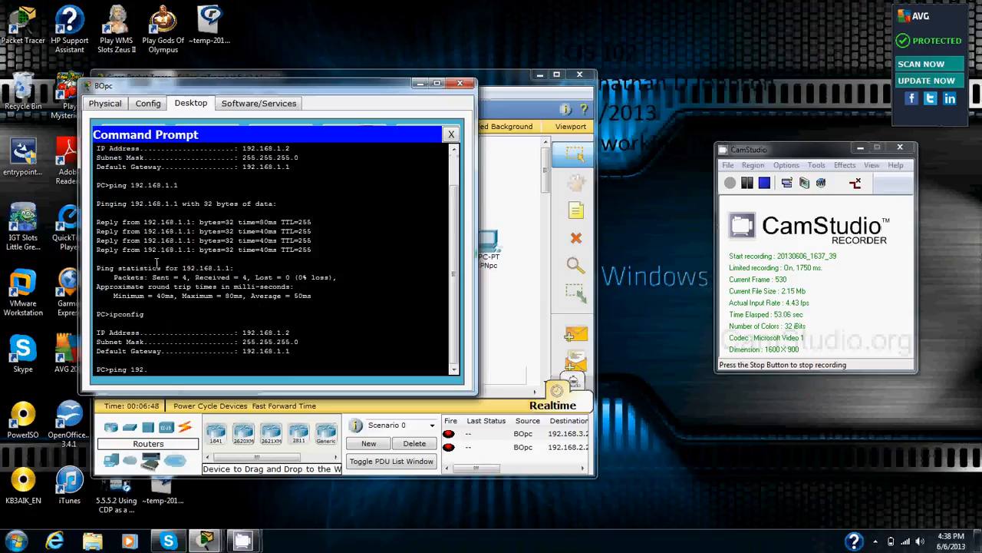
pyautogui.write('182')
pyautogui.press('BackSpace')
pyautogui.write('68.1.1')
pyautogui.press('Return')
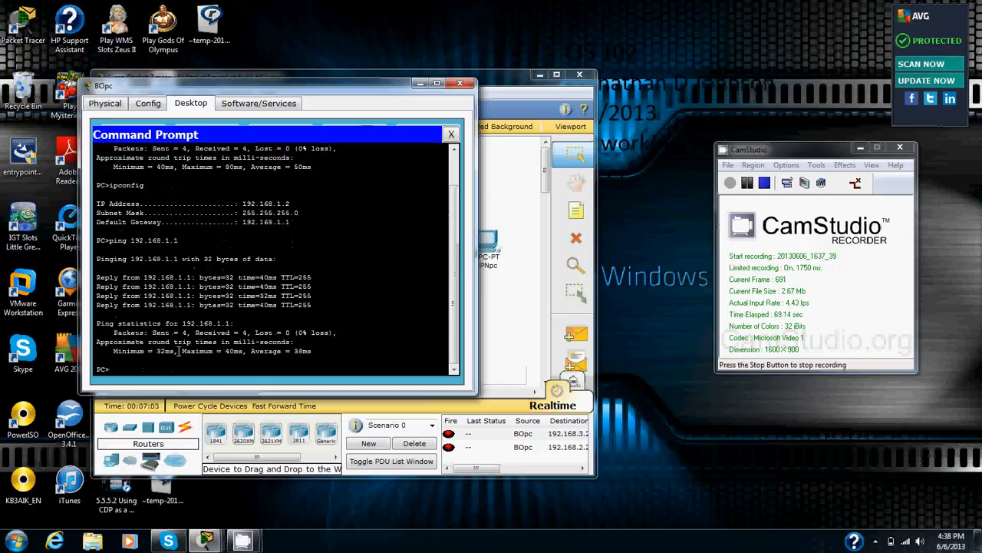
pyautogui.click(460, 83)
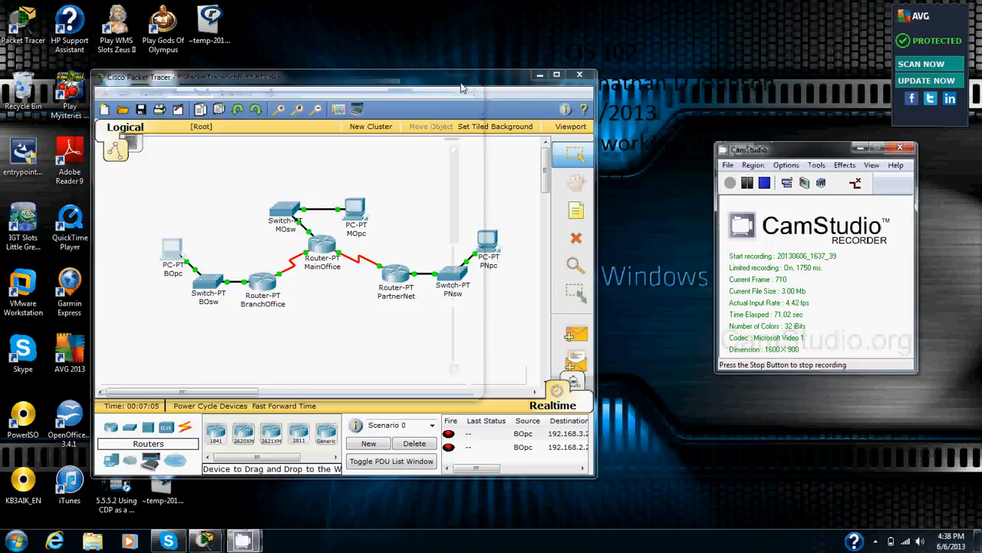
# - Run ipconfig at PNpc's command prompt to show its IP settings
pyautogui.click(488, 251)
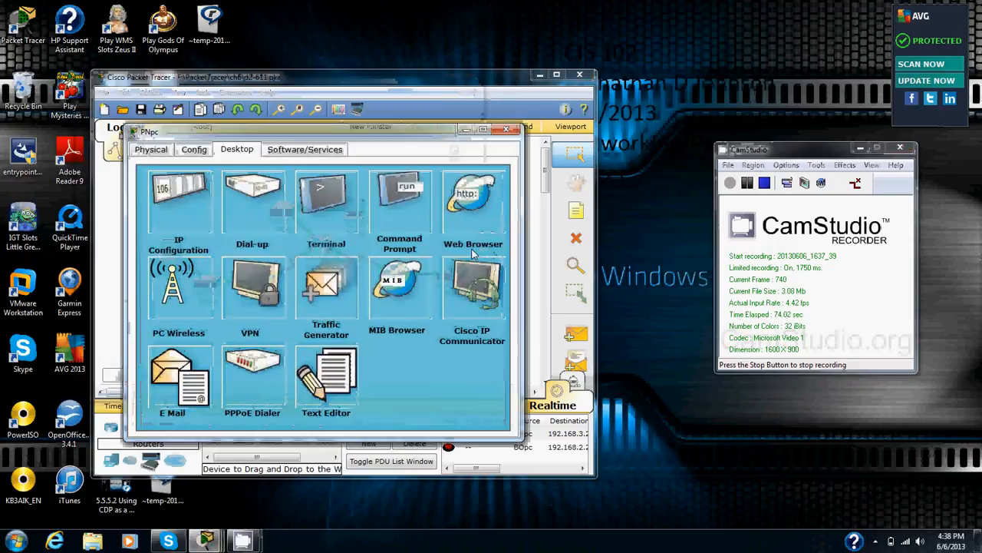
pyautogui.click(414, 207)
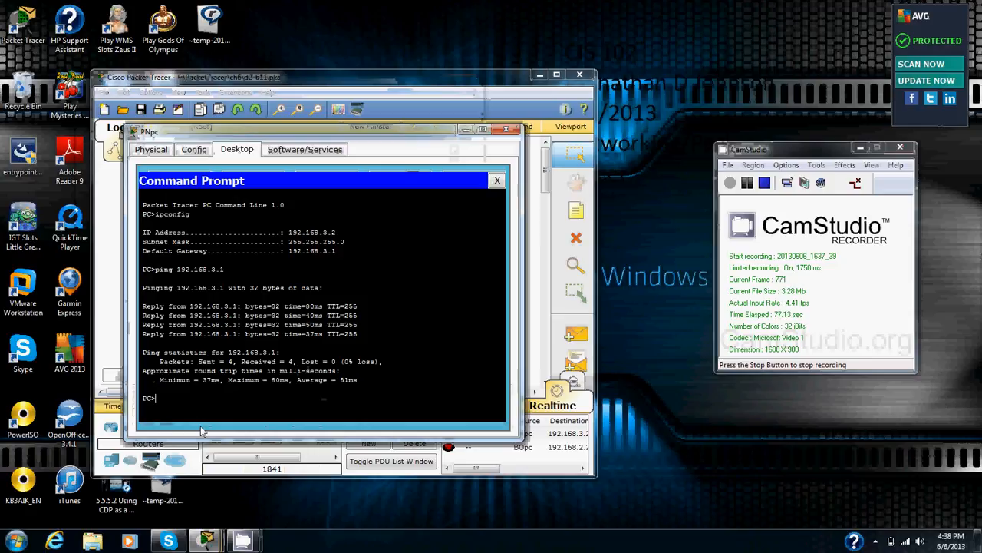
pyautogui.write('ipconfig')
pyautogui.press('Return')
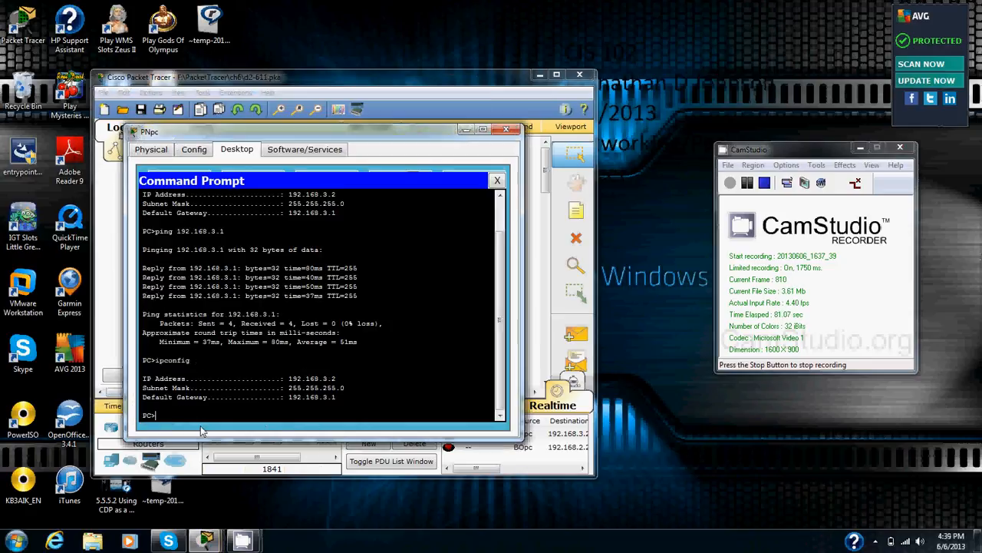
# - Ping the default gateway 192.168.3.1 from PNpc and close the PNpc window
pyautogui.write('ping')
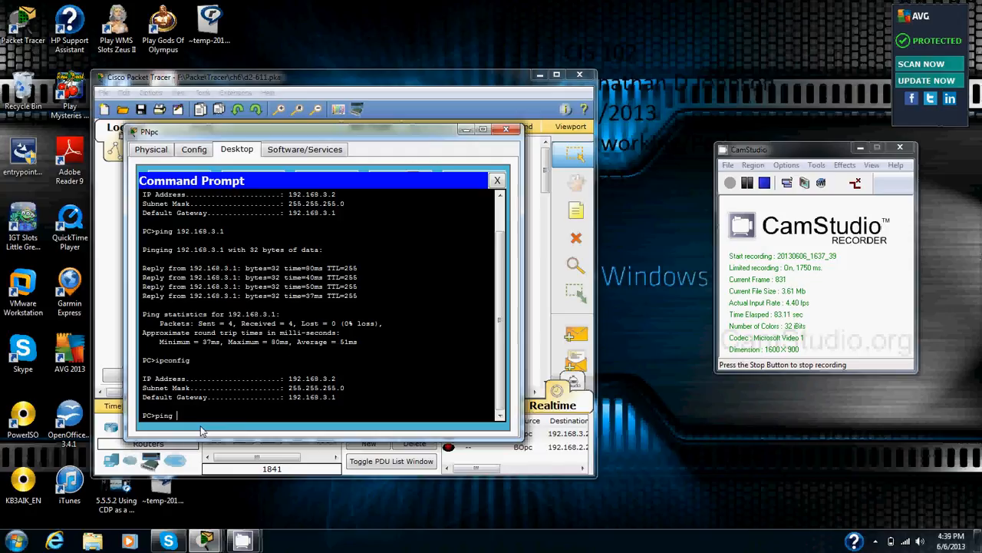
pyautogui.write(' 192.168.3.1')
pyautogui.press('Return')
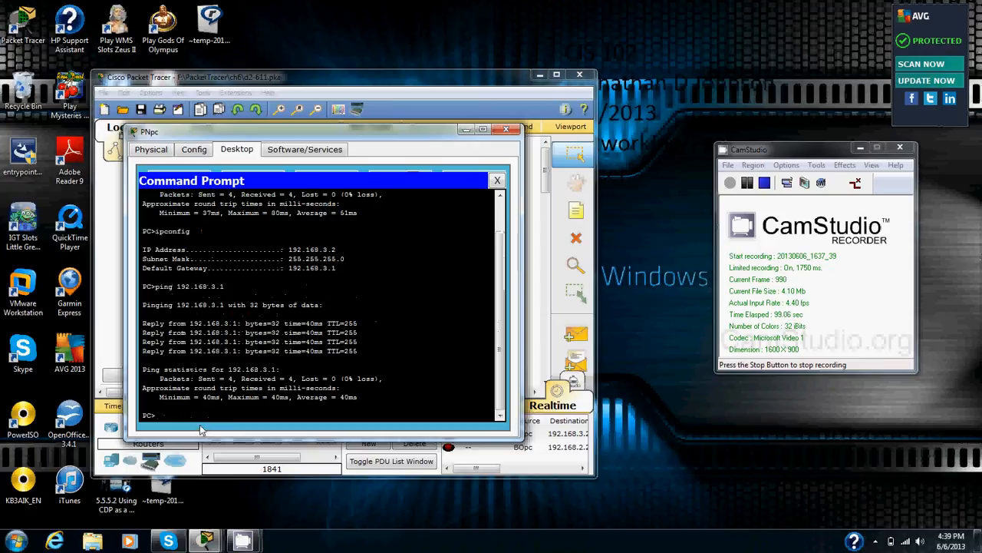
pyautogui.click(506, 129)
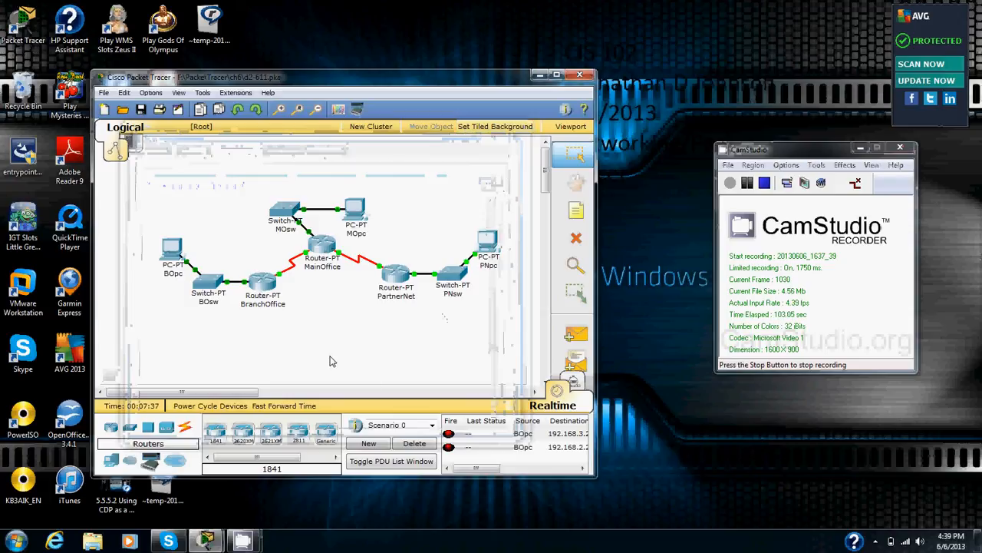
# - Run ipconfig at MOpc's command prompt to show its IP settings
pyautogui.click(358, 214)
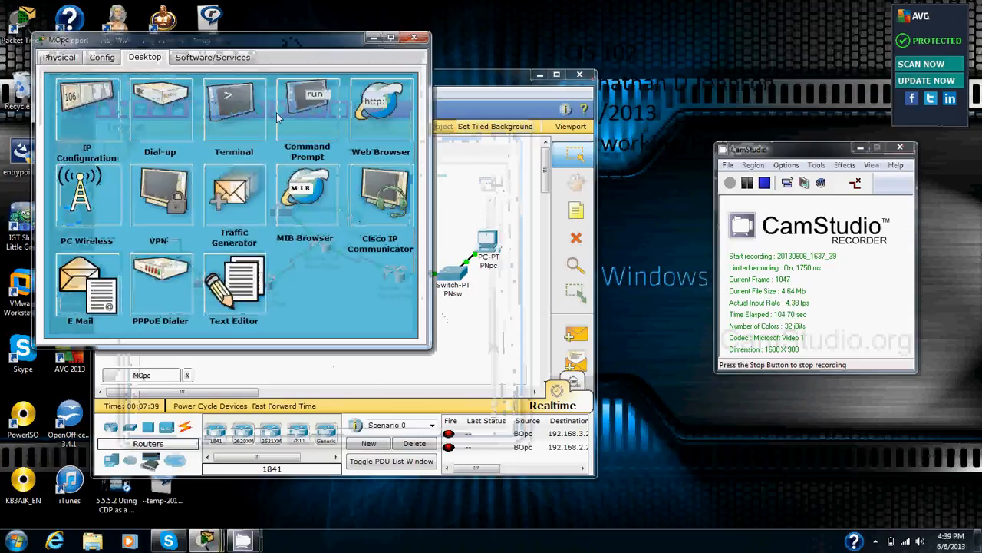
pyautogui.click(282, 112)
pyautogui.write('i')
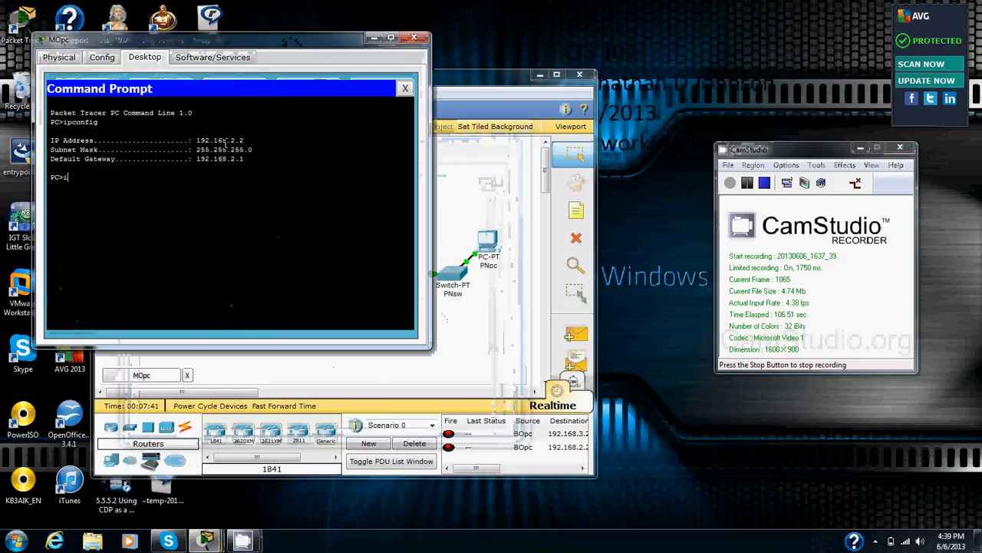
pyautogui.write('pconfig')
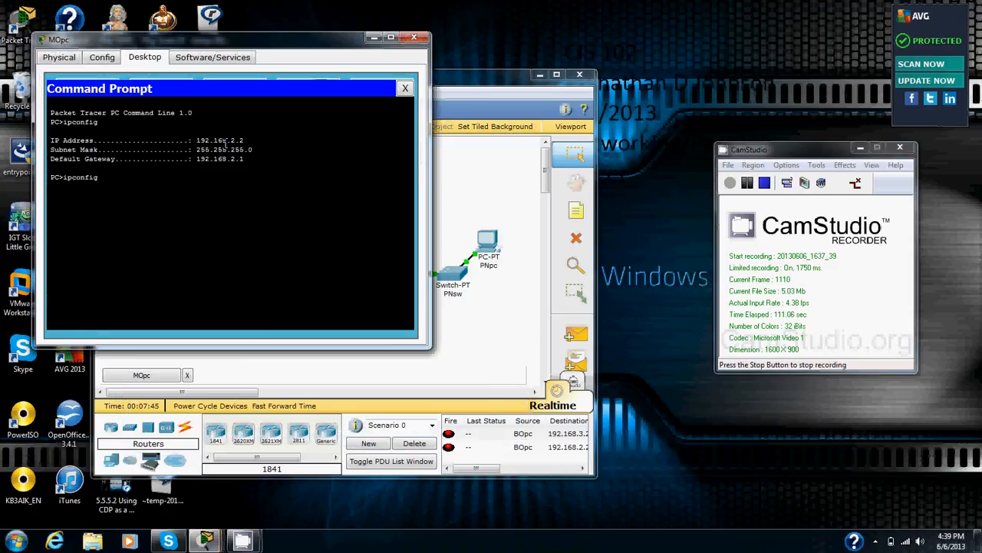
pyautogui.press('Return')
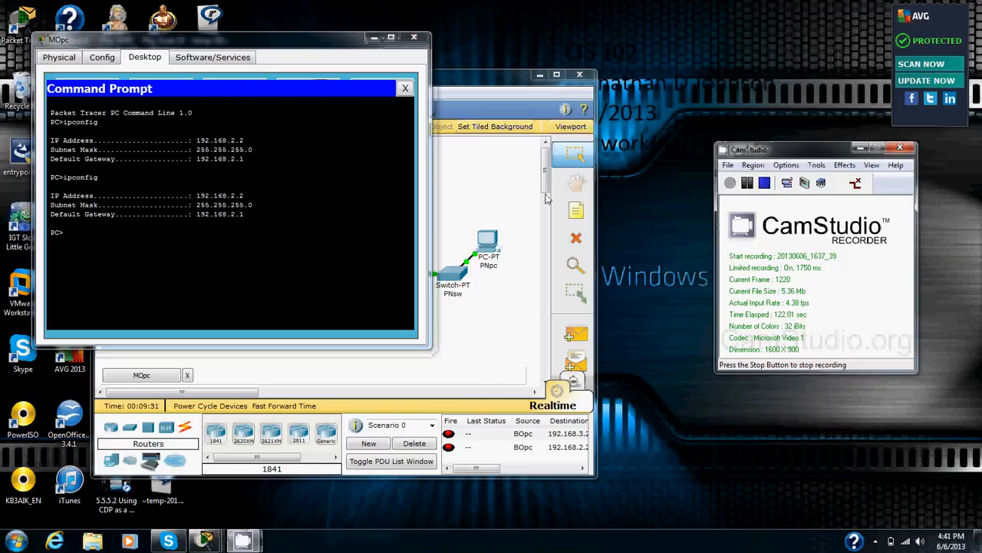
# - Ping the default gateway 192.168.2.1 from MOpc and close the MOpc window
pyautogui.click(75, 234)
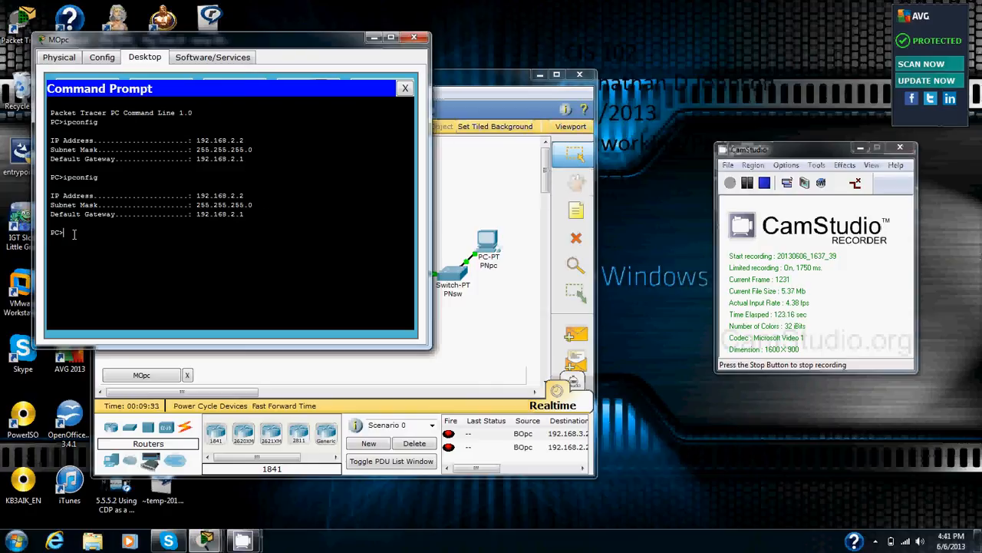
pyautogui.write('ping 192.168.2.1')
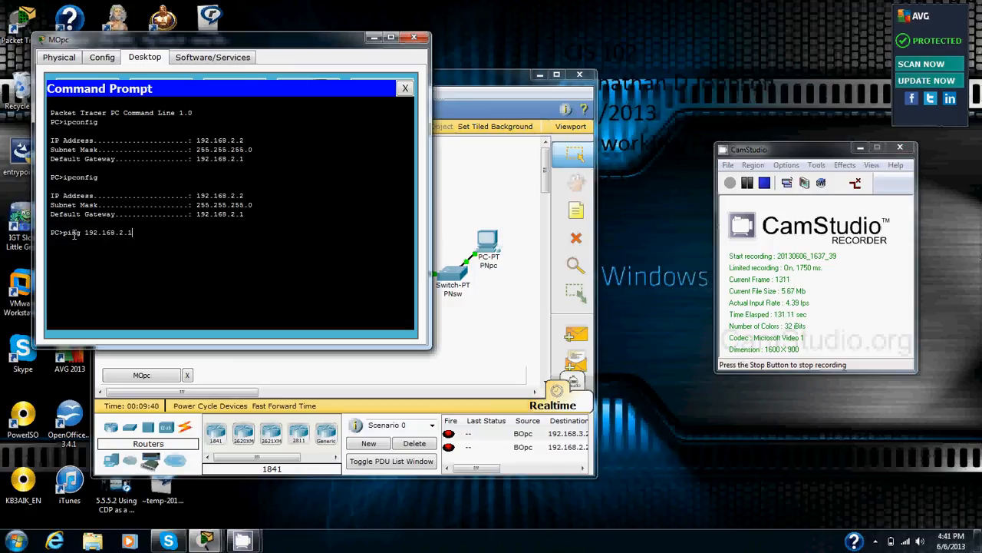
pyautogui.press('Return')
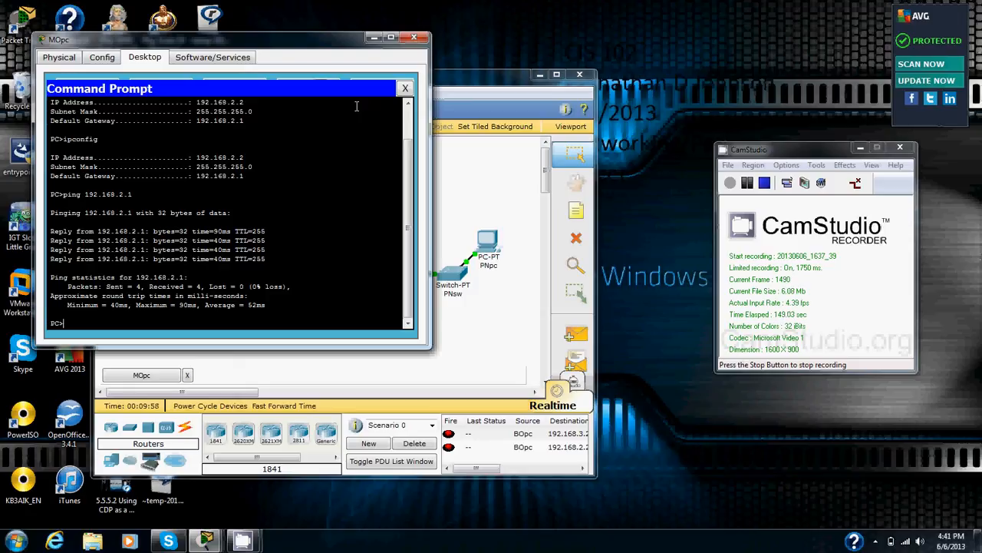
pyautogui.click(410, 40)
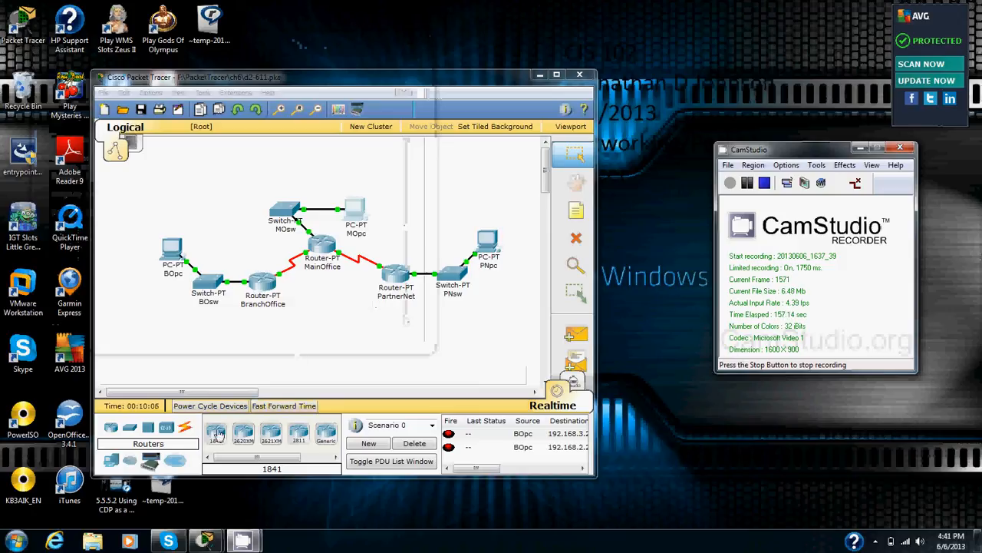
# - Connect BOpc's RS 232 port to the BranchOffice router with a console cable
pyautogui.click(188, 434)
pyautogui.click(188, 434)
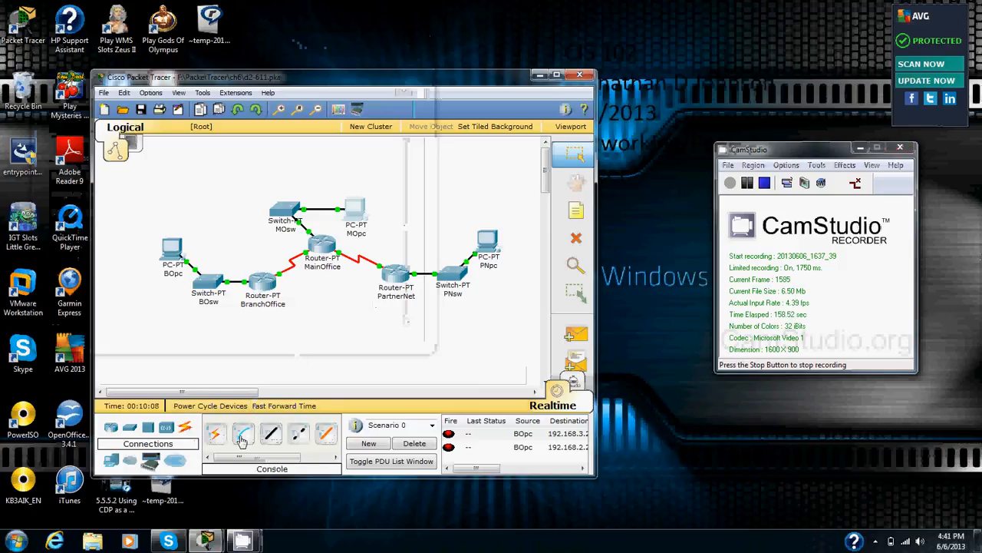
pyautogui.click(242, 435)
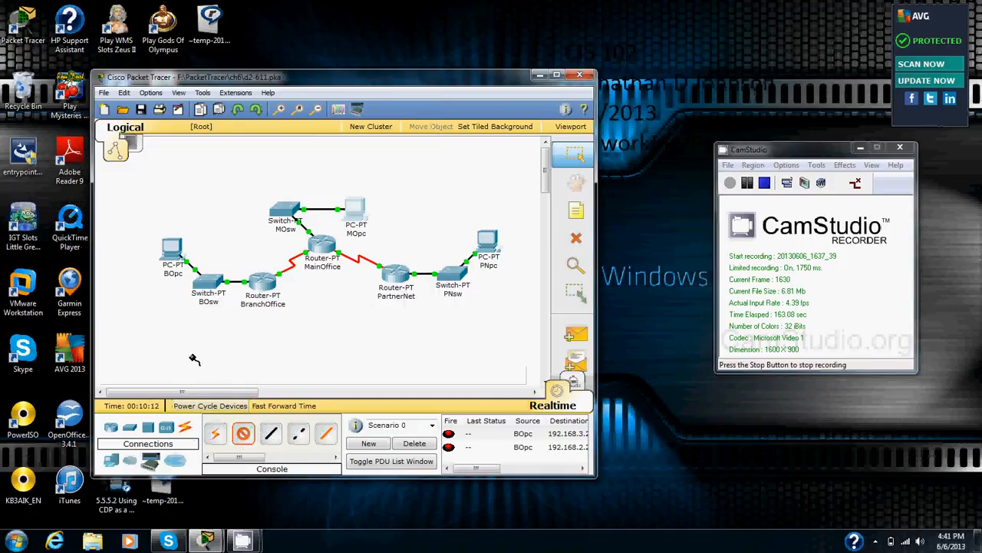
pyautogui.click(177, 254)
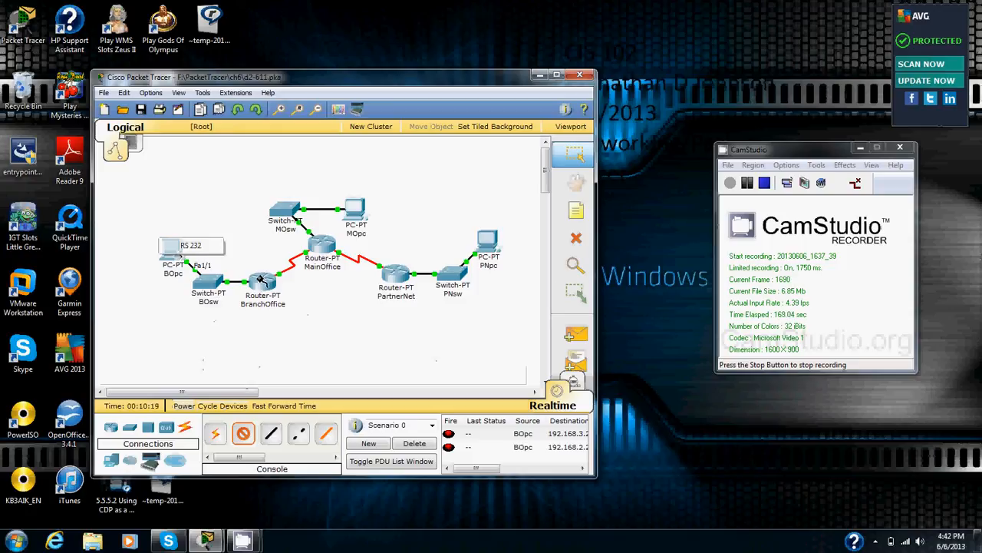
pyautogui.click(262, 279)
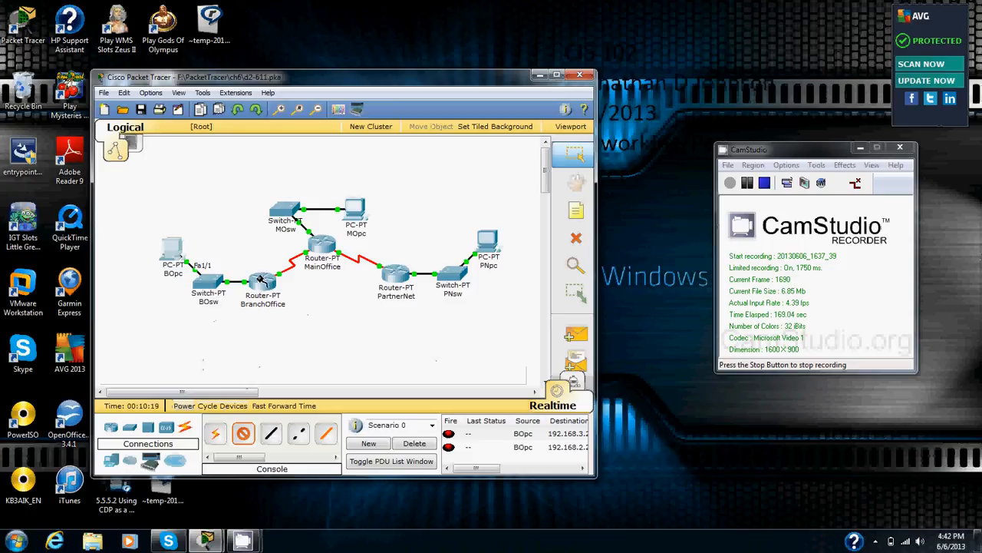
pyautogui.click(176, 255)
pyautogui.click(190, 244)
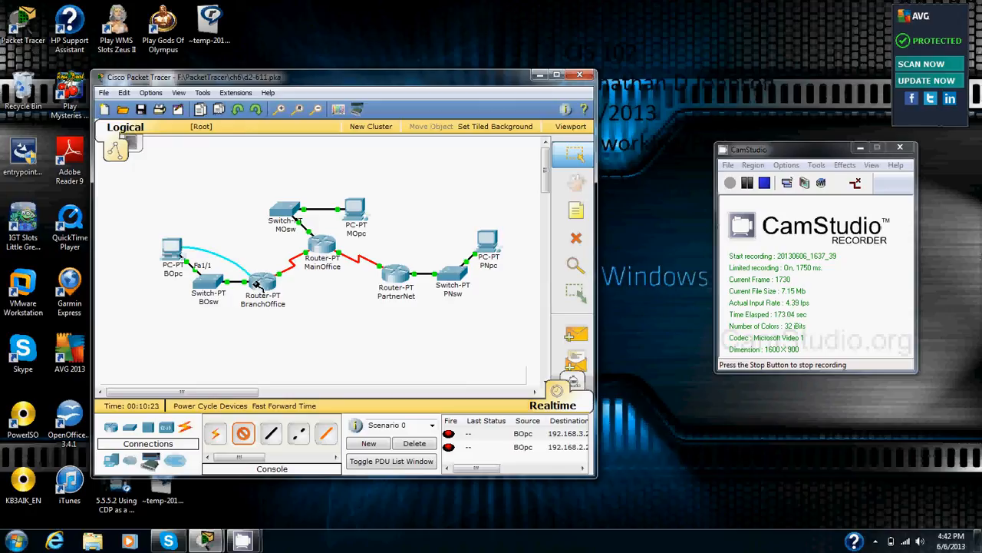
pyautogui.click(262, 279)
pyautogui.click(265, 280)
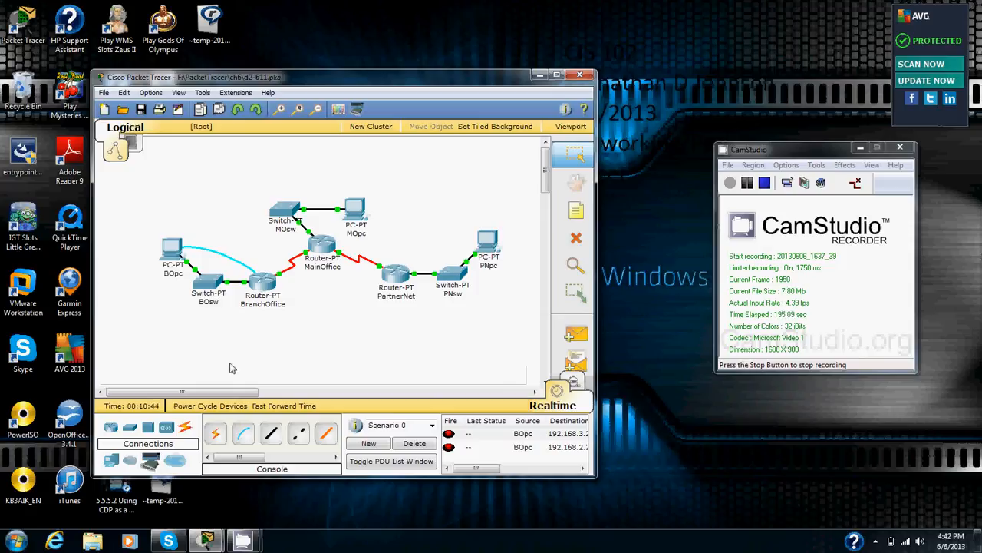
# - Ping 10.10.10.1 from BOpc's command prompt
pyautogui.click(171, 255)
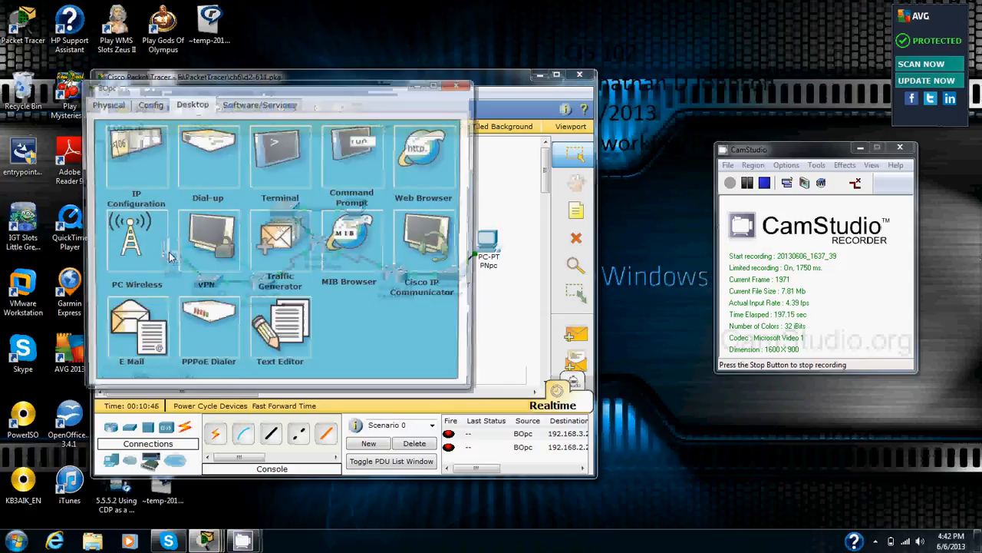
pyautogui.click(367, 173)
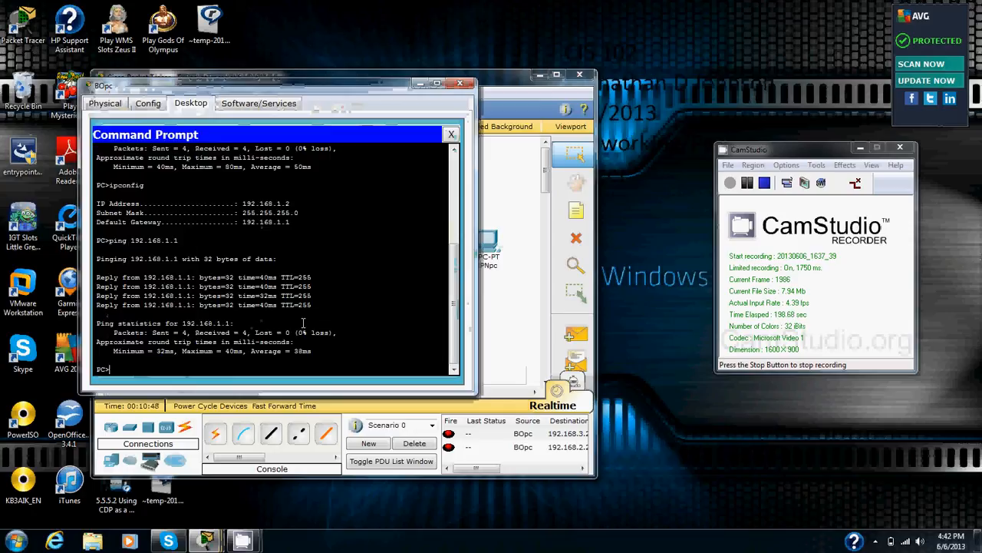
pyautogui.write('ping')
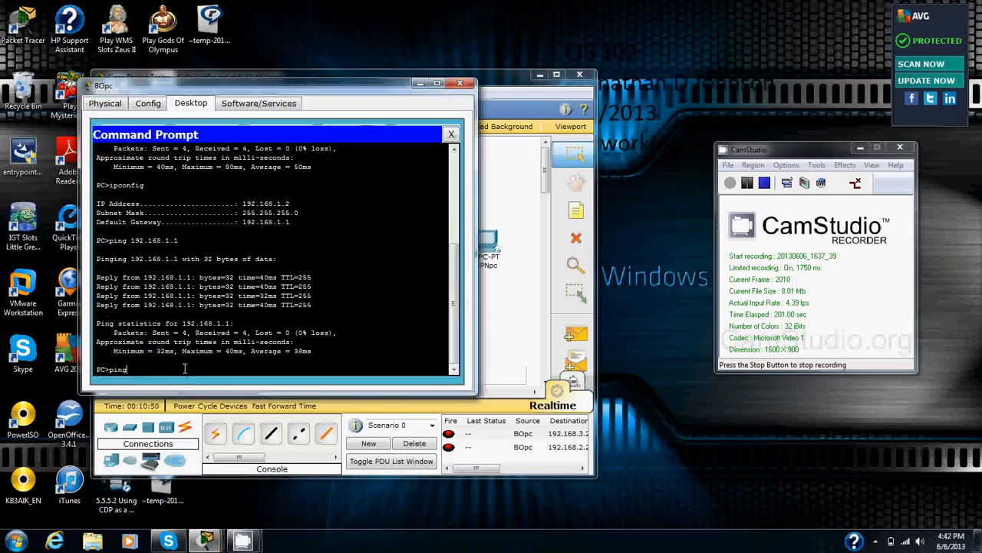
pyautogui.write(' 10.10.10.')
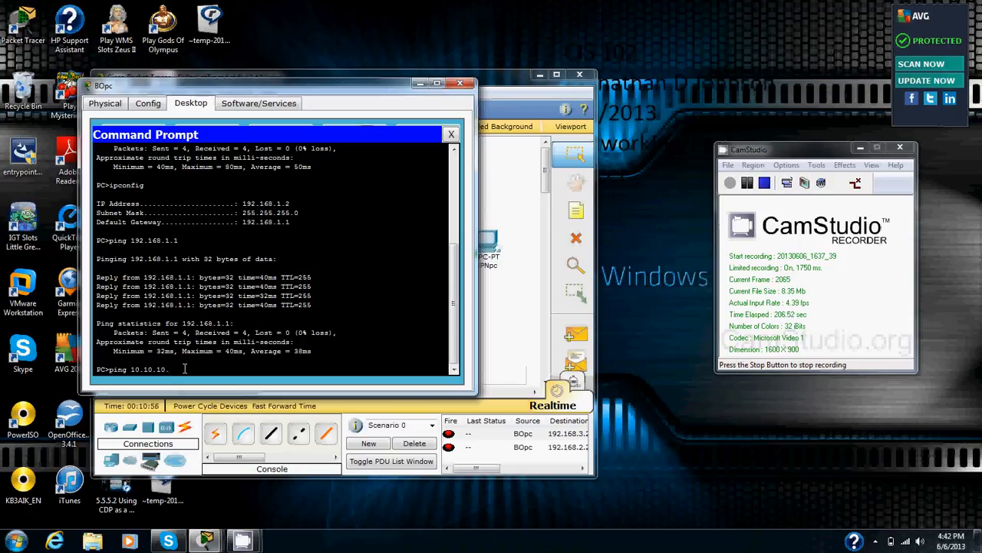
pyautogui.write('1')
pyautogui.press('Return')
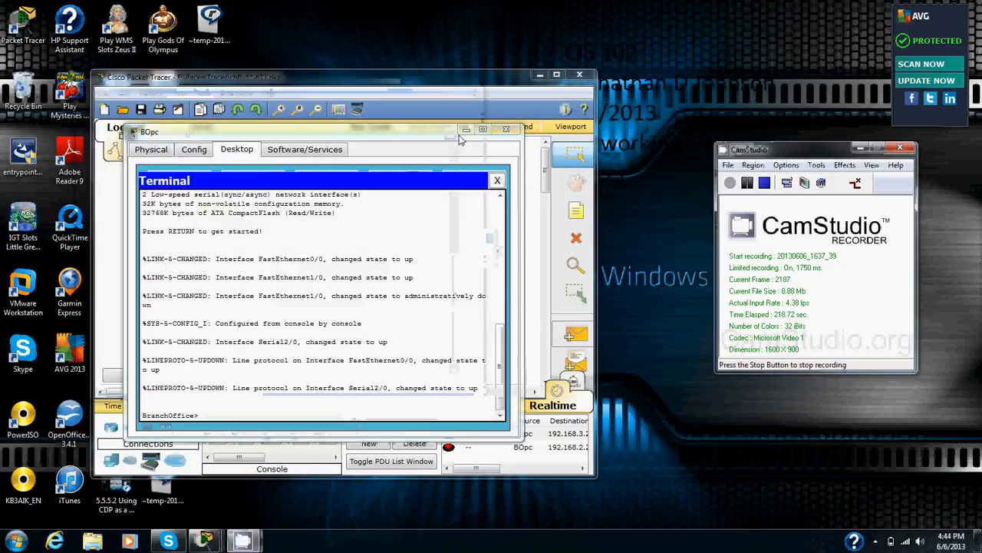
# - Close the BOpc window and reopen its terminal session to the BranchOffice router with 9600 bps, 8 data bits, no parity and 1 stop bit
pyautogui.click(506, 129)
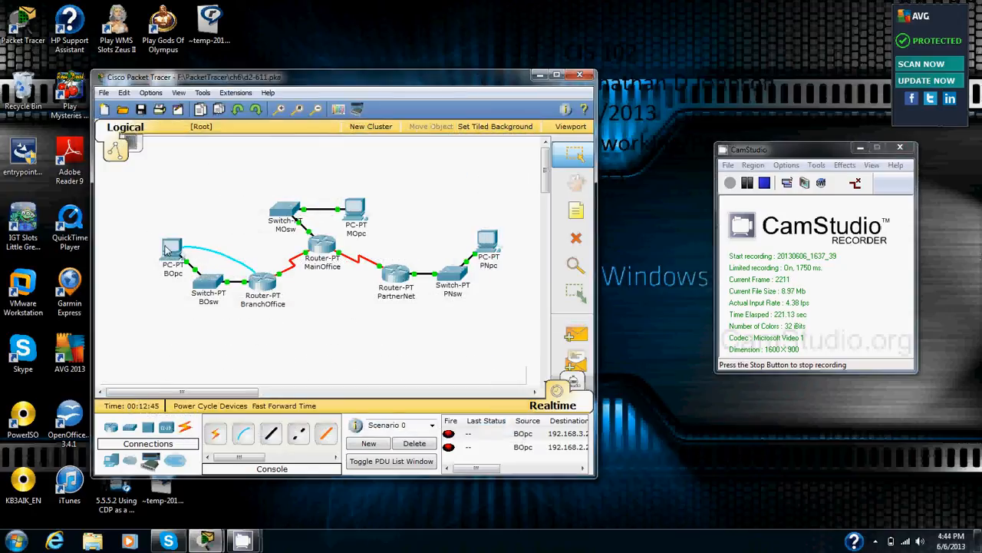
pyautogui.click(174, 250)
pyautogui.click(221, 115)
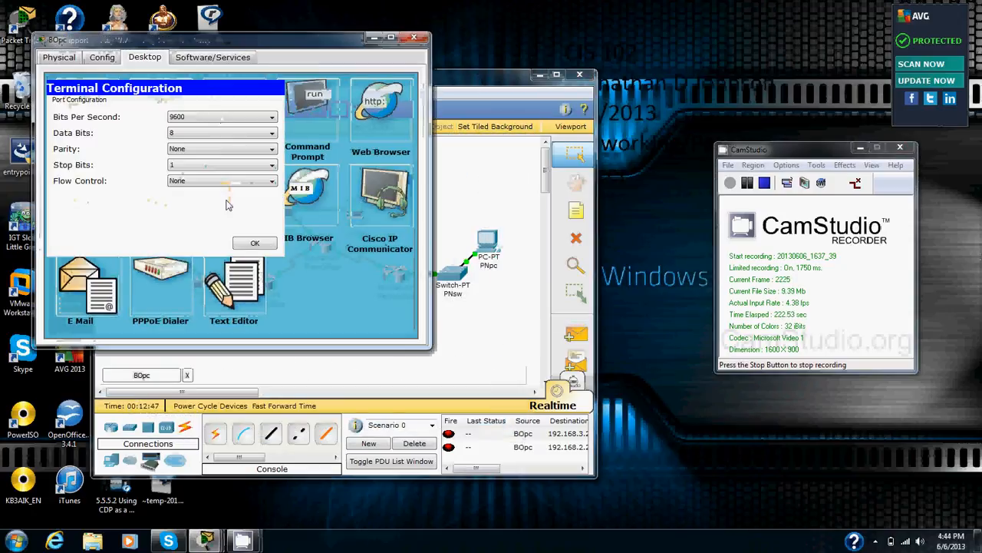
pyautogui.click(256, 243)
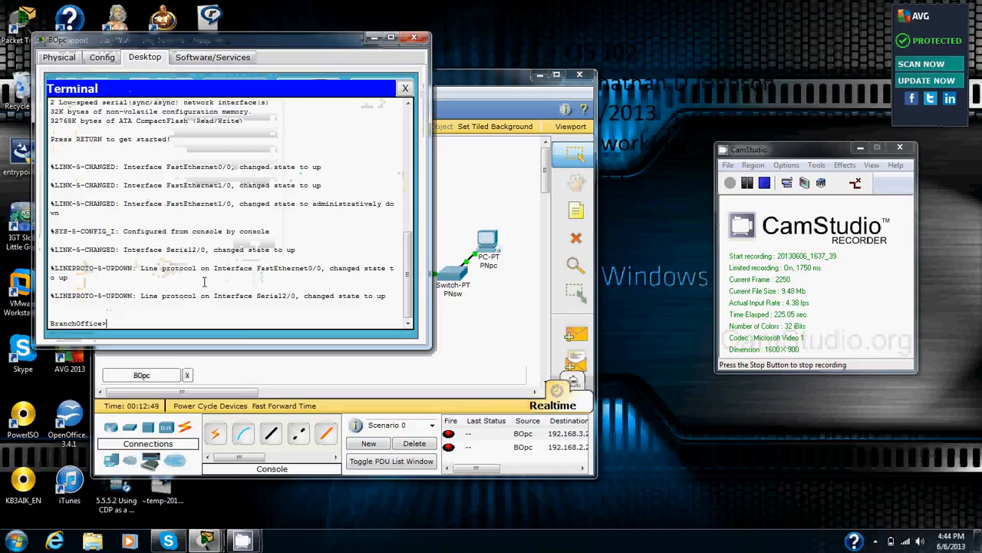
# - Ping 10.10.10.1 and 10.10.10.5 from the BranchOffice router's console prompt
pyautogui.write('ping 10.10.10.1')
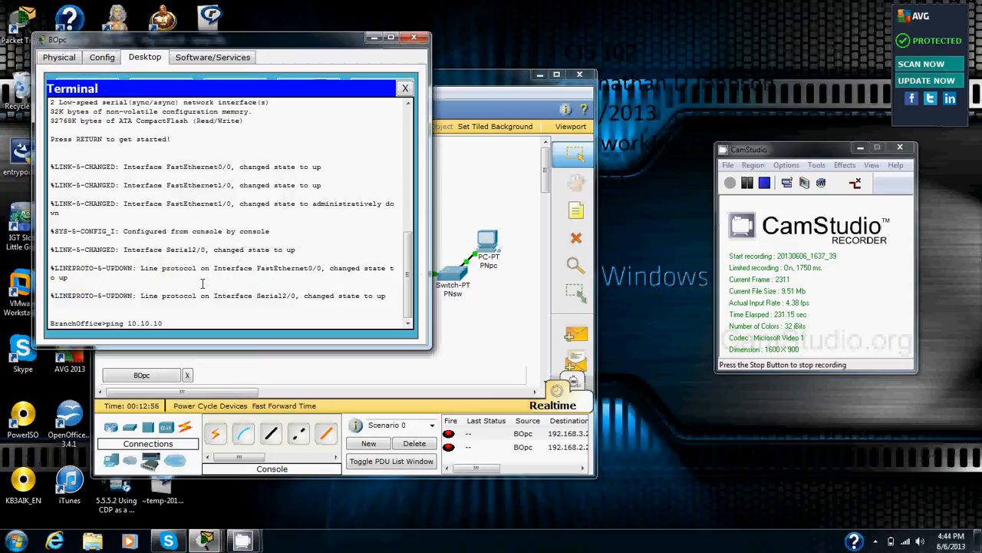
pyautogui.press('Return')
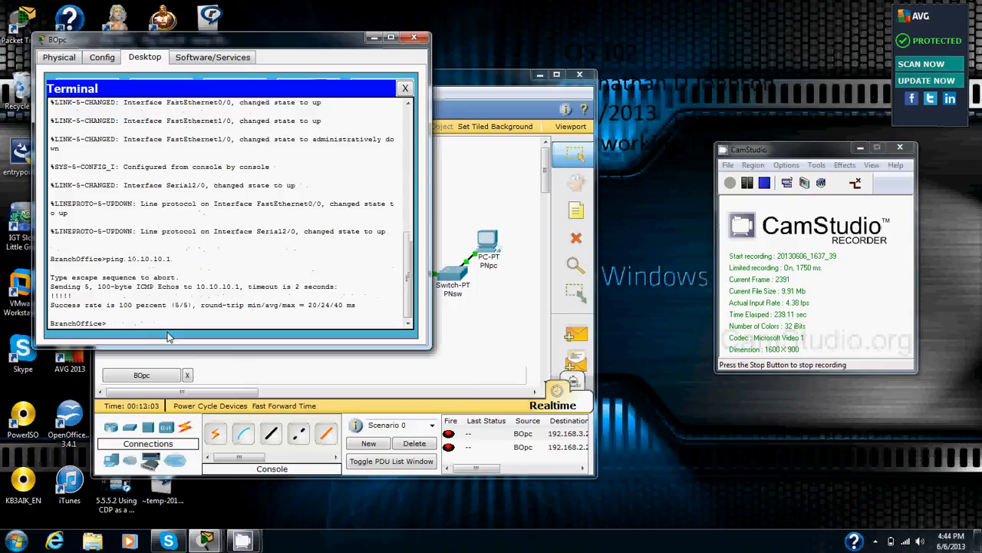
pyautogui.write('ping 10.10.10')
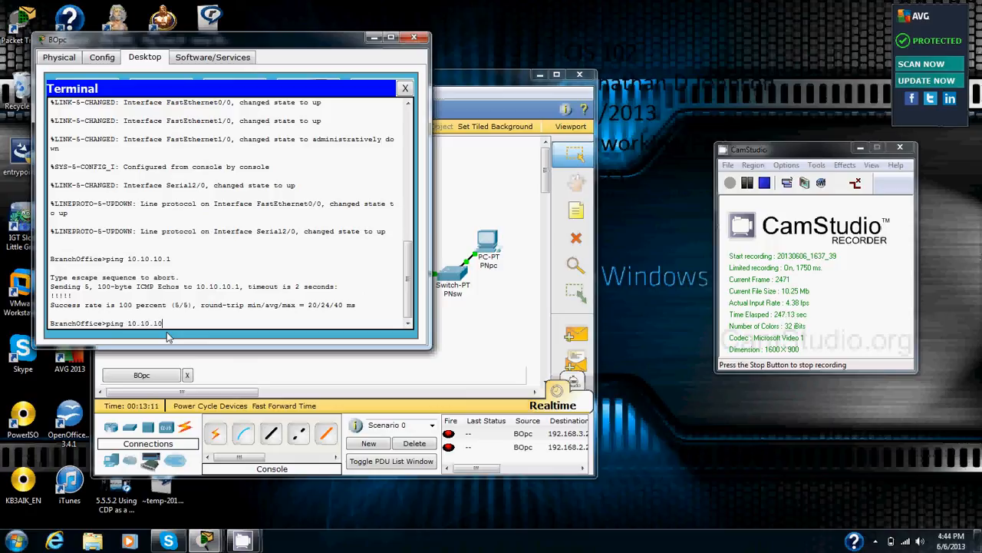
pyautogui.write('.5')
pyautogui.press('Return')
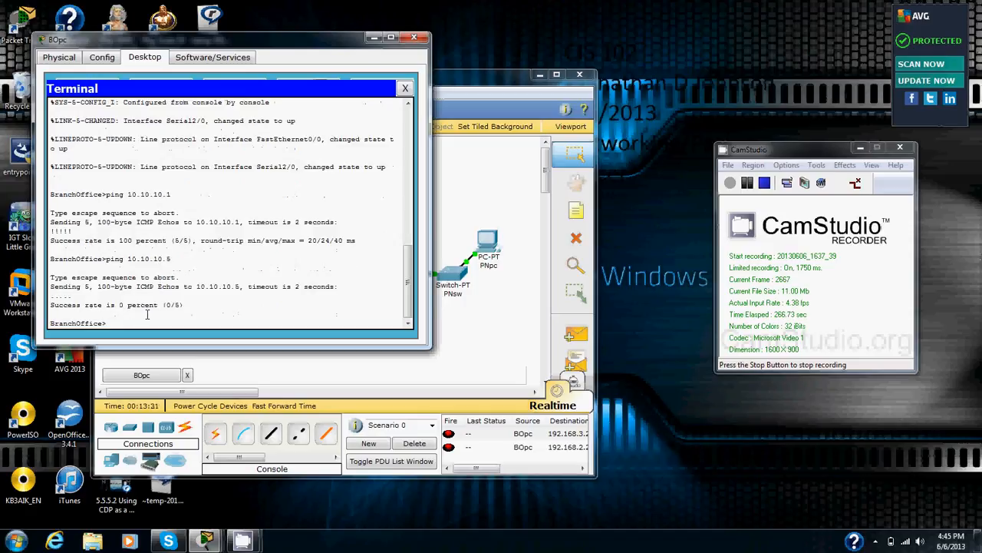
# - Display the BranchOffice router's routing table with show ip route and close the BOpc window
pyautogui.write('show ip route')
pyautogui.press('Return')
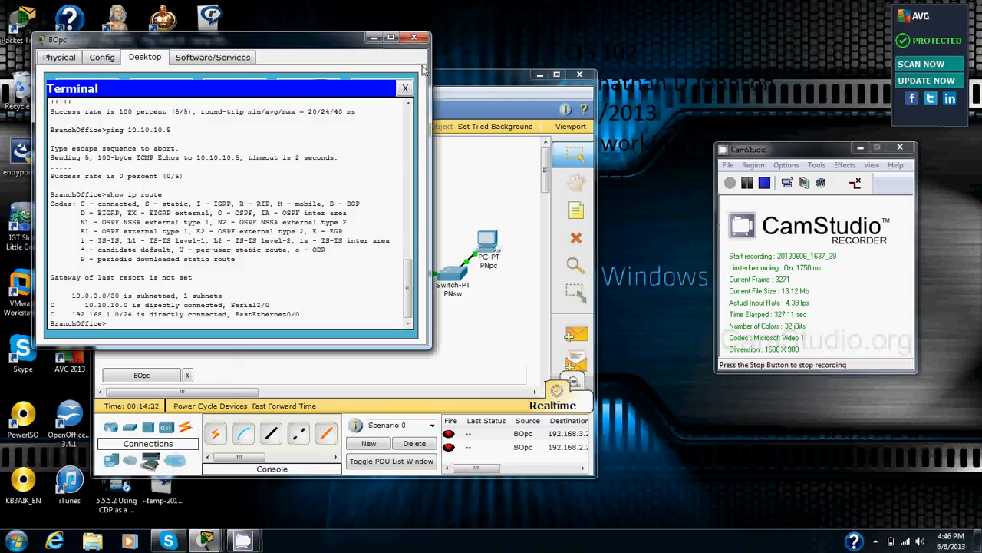
pyautogui.click(415, 37)
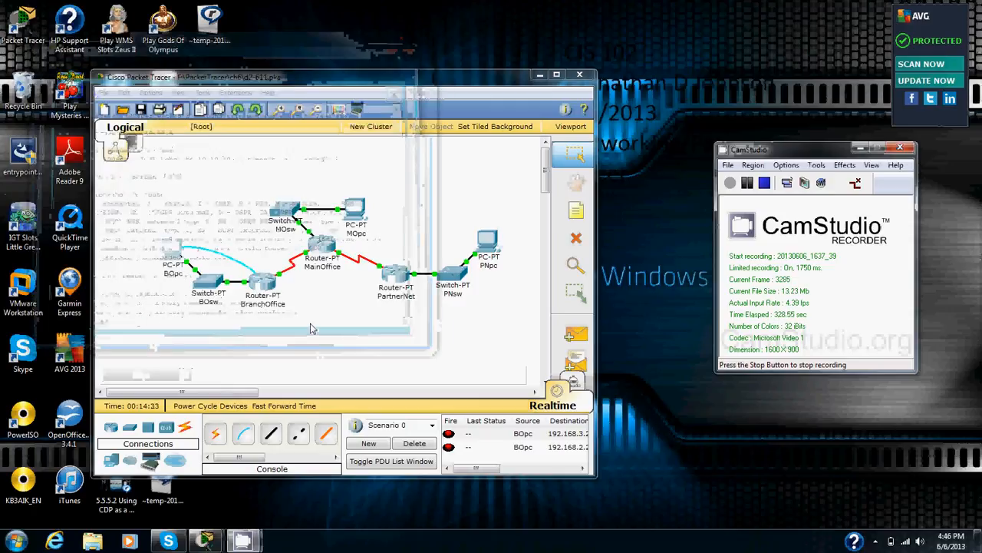
pyautogui.click(310, 324)
pyautogui.click(496, 257)
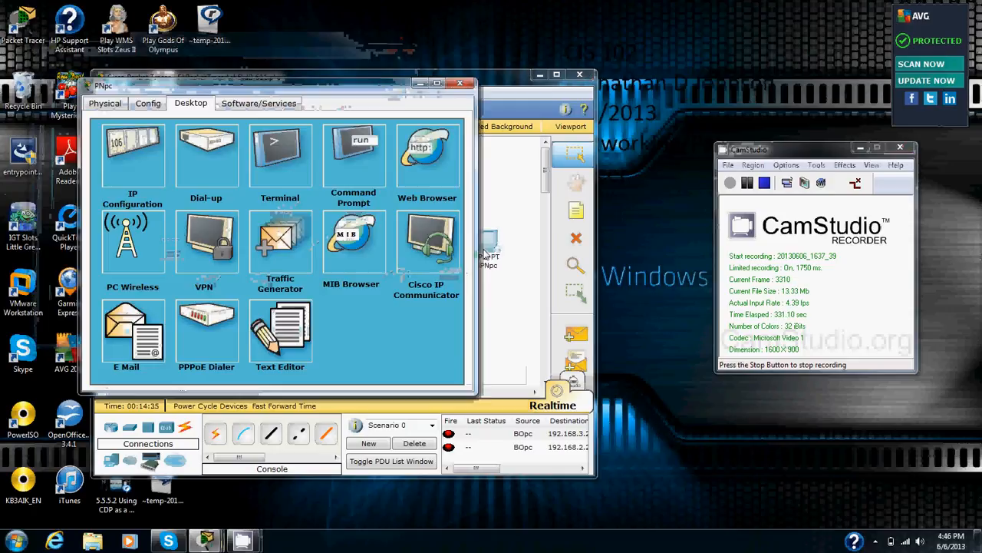
pyautogui.click(281, 179)
pyautogui.click(283, 291)
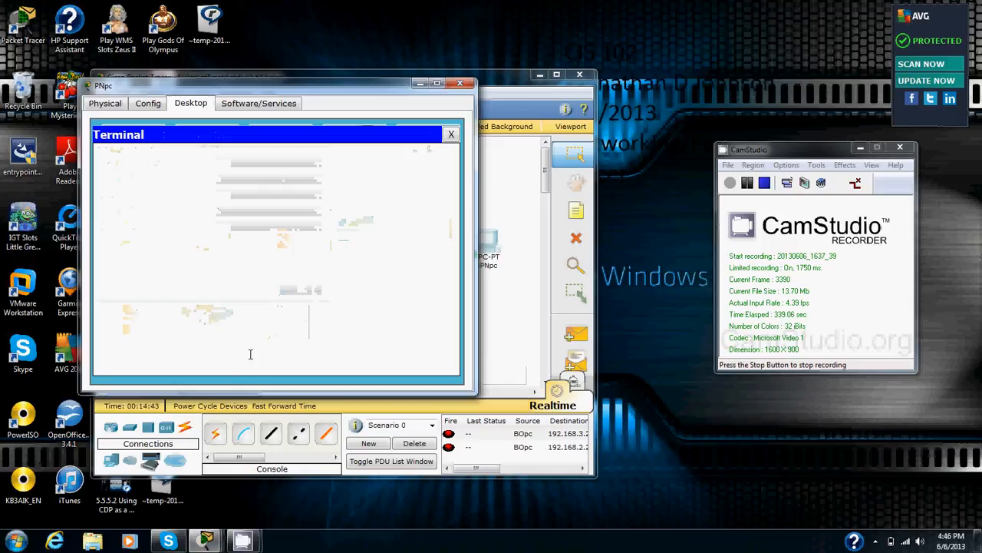
pyautogui.click(460, 83)
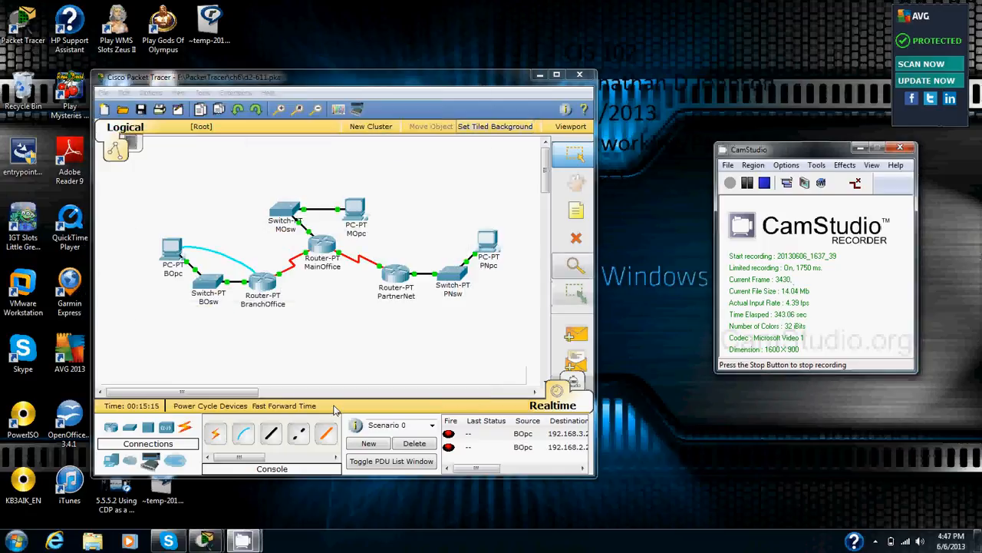
# - Connect MOpc's RS 232 port to the MainOffice router's console port with a console cable
pyautogui.click(192, 434)
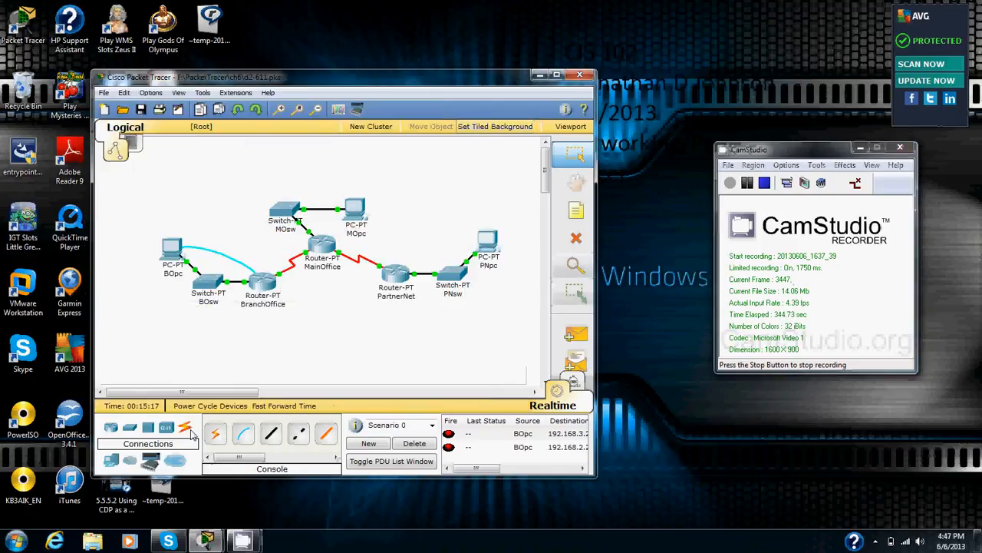
pyautogui.click(245, 436)
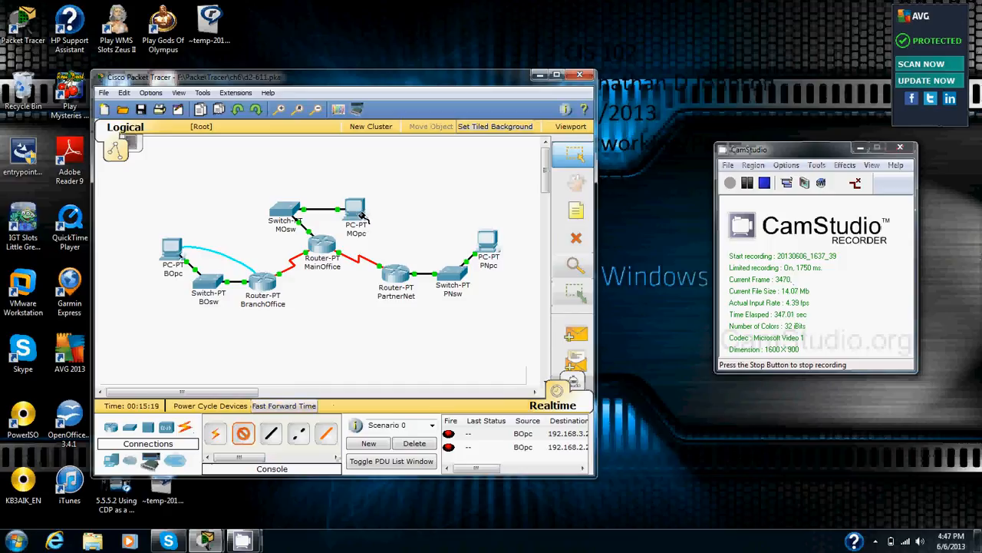
pyautogui.click(361, 213)
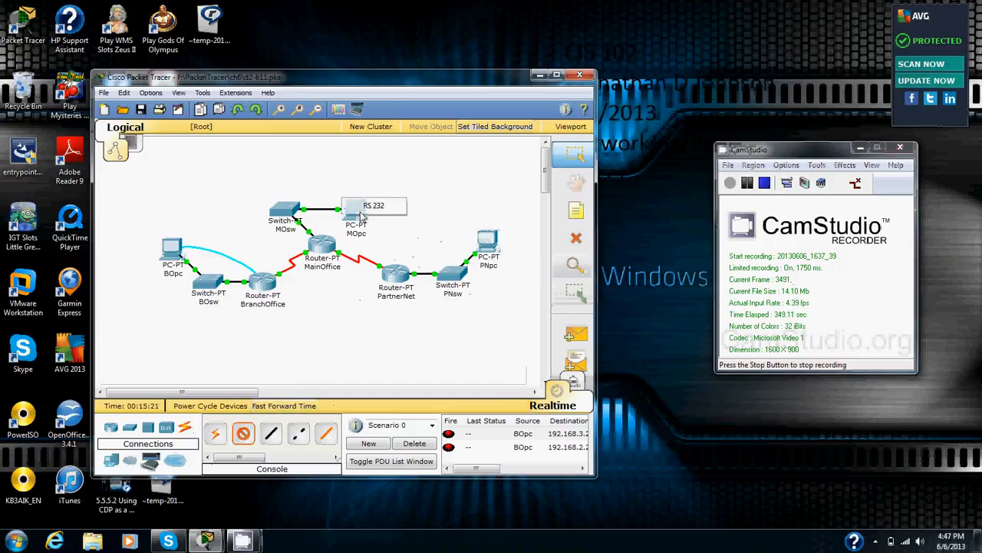
pyautogui.click(373, 209)
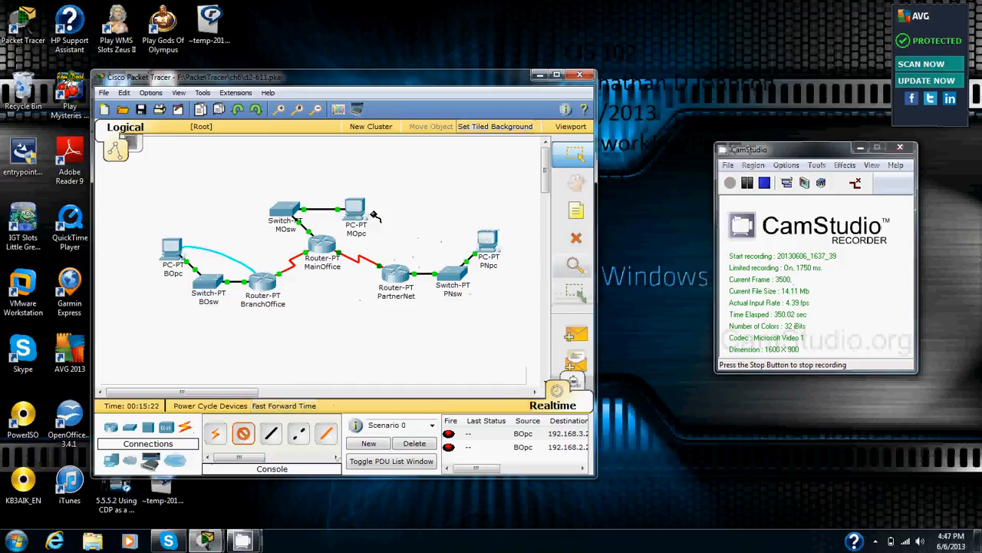
pyautogui.click(325, 244)
pyautogui.click(335, 247)
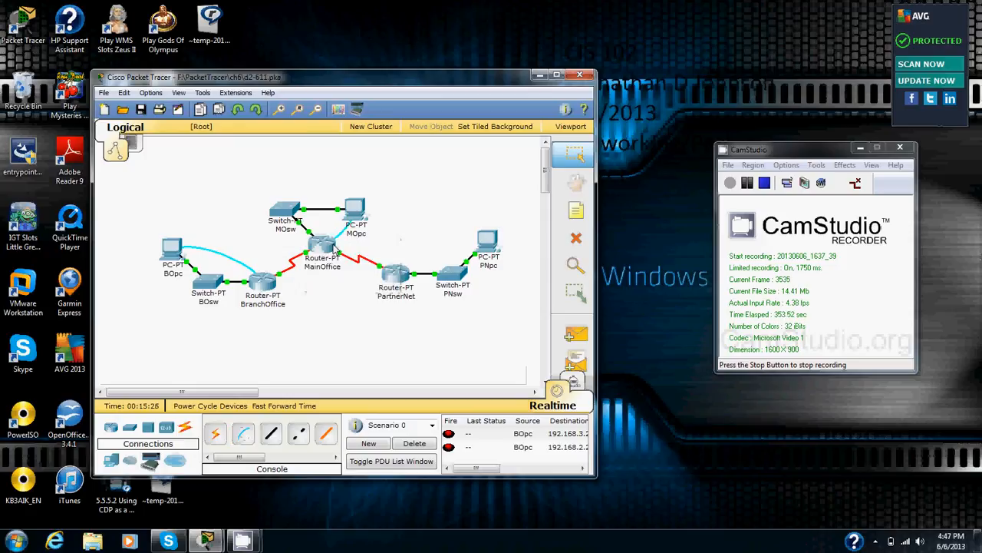
# - Start a terminal session from MOpc to the MainOffice router at 9600 bps, 8 data bits, no parity and 1 stop bit
pyautogui.click(360, 215)
pyautogui.click(342, 214)
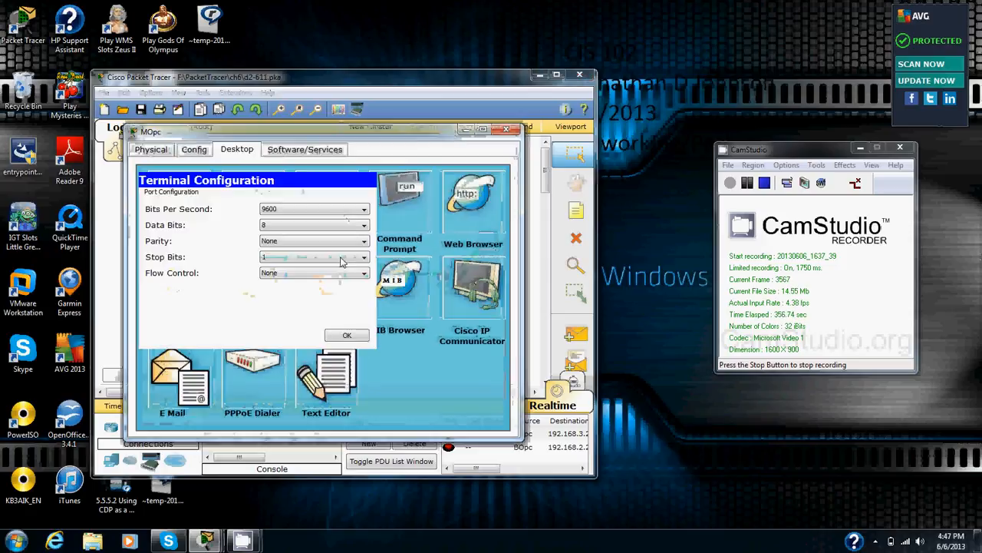
pyautogui.click(349, 334)
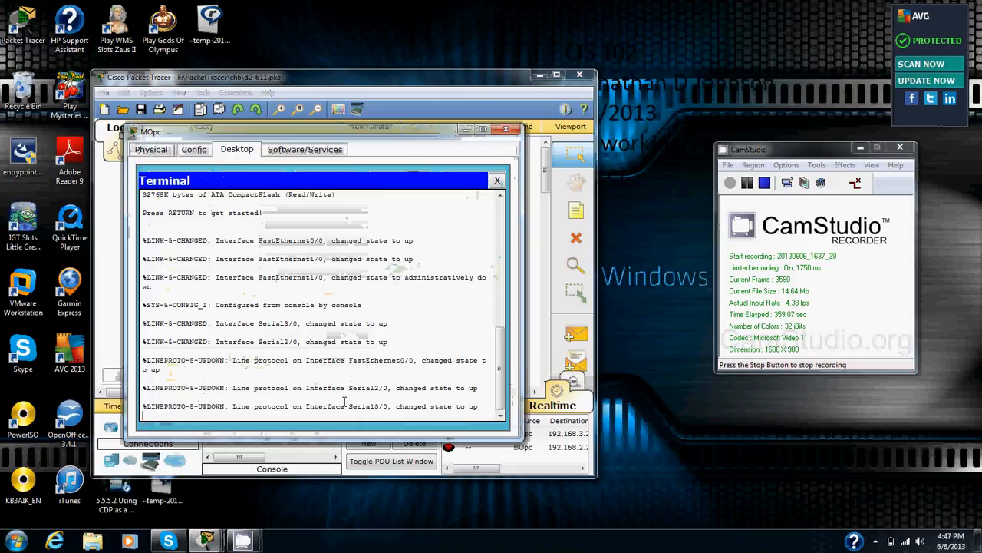
pyautogui.press('Return')
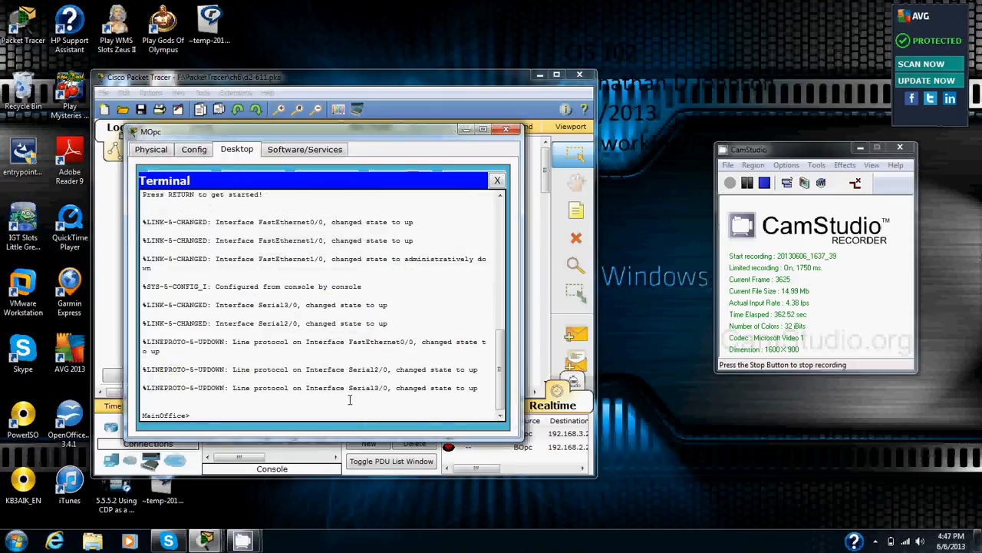
# - Ping 10.10.10.1 and 10.10.10.5 from the MainOffice router's prompt and close the MOpc window
pyautogui.write('ping 10.10.10.1')
pyautogui.press('Return')
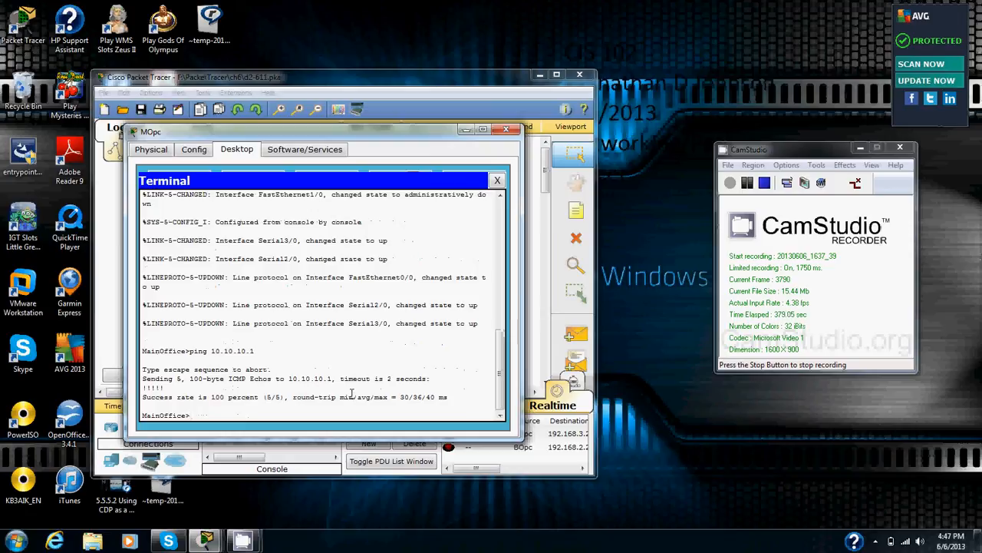
pyautogui.write('ping 10.10.10.5')
pyautogui.press('Return')
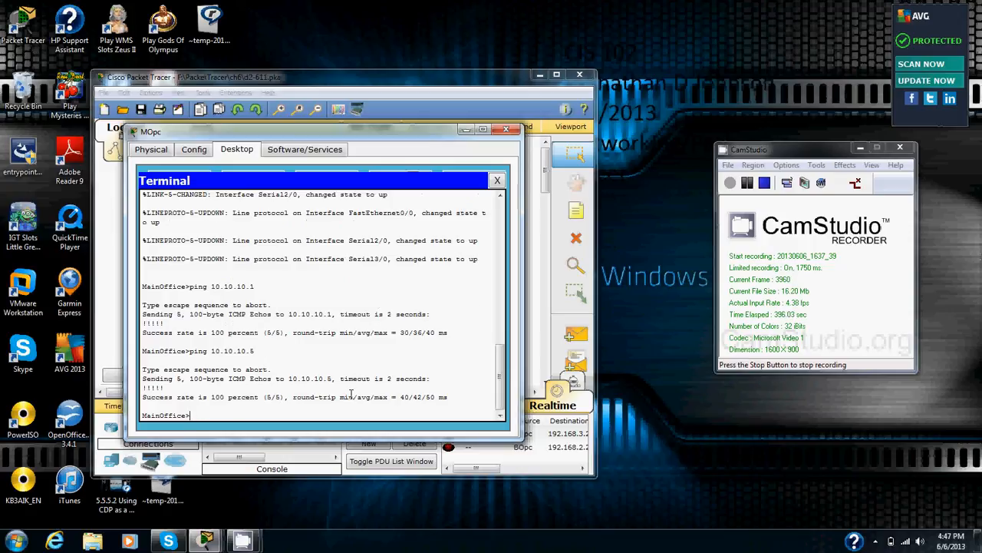
pyautogui.click(747, 183)
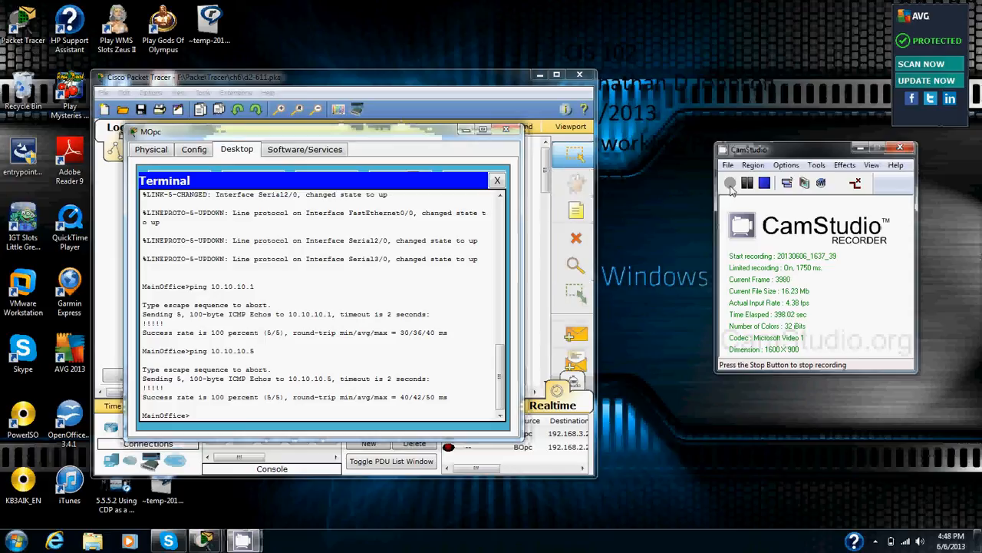
pyautogui.click(206, 438)
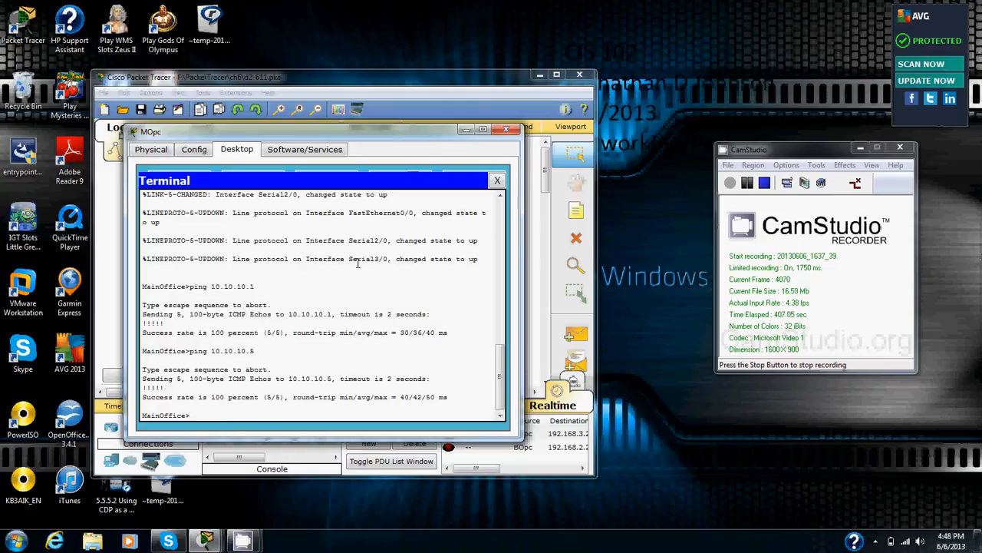
pyautogui.click(505, 130)
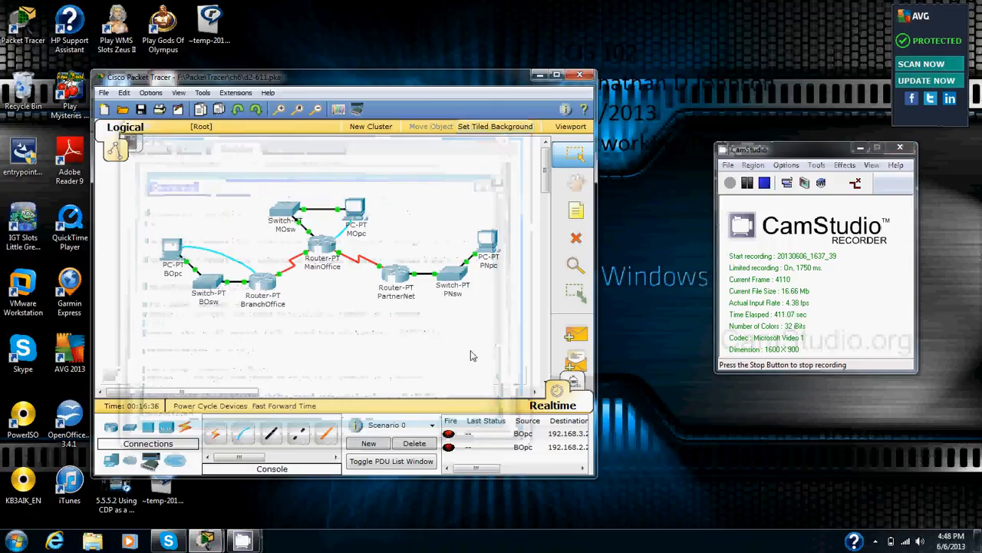
# - Connect PNpc's RS 232 port to the PartnerNet router's console port with a console cable
pyautogui.click(239, 433)
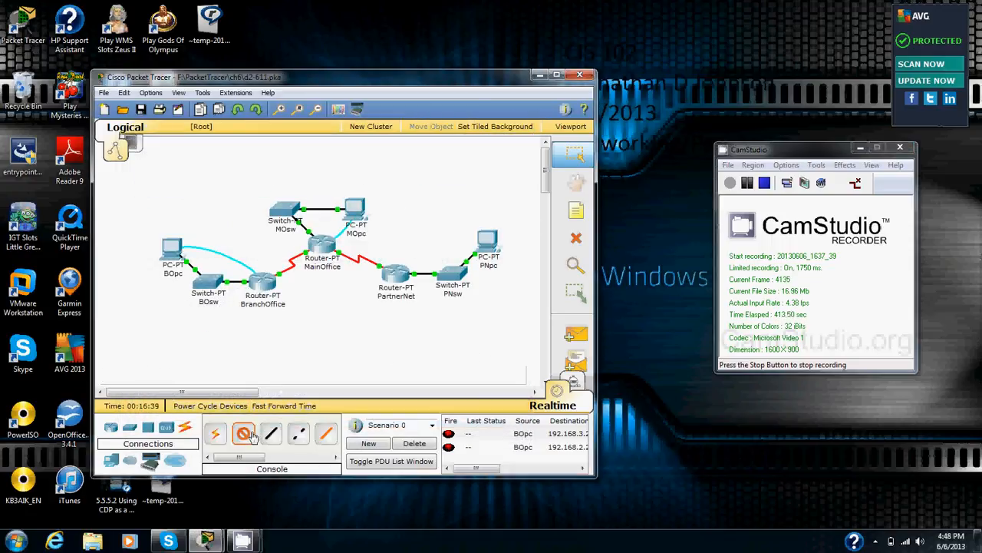
pyautogui.click(488, 243)
pyautogui.click(508, 244)
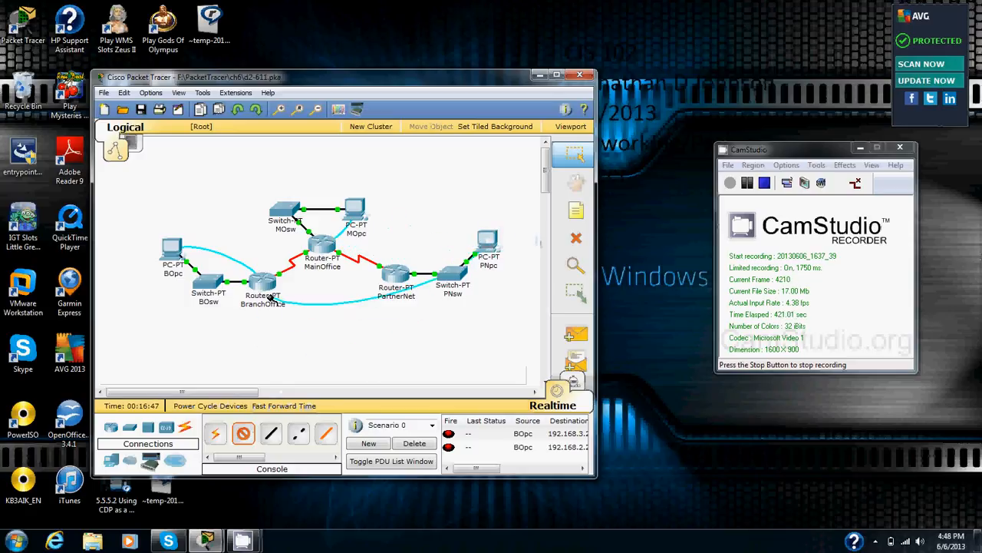
pyautogui.click(270, 292)
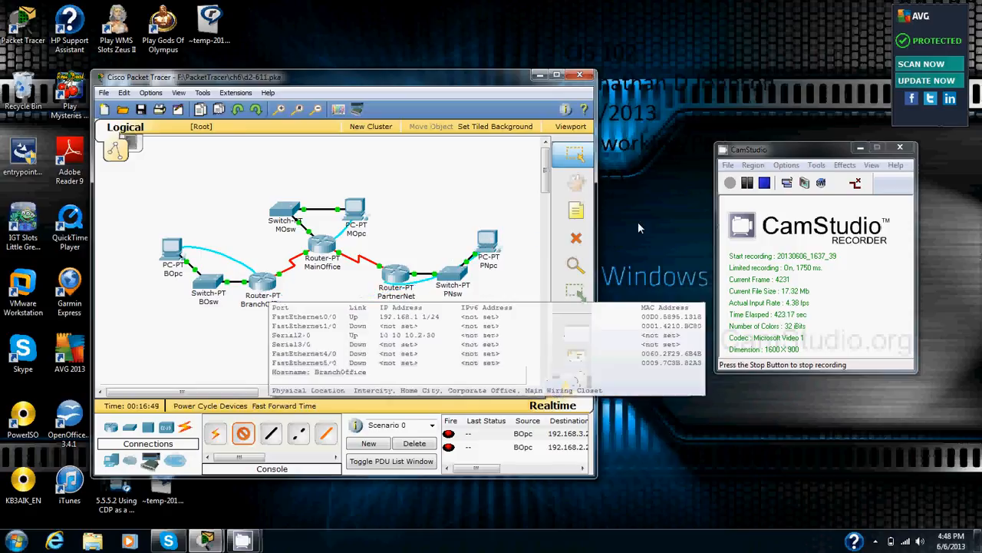
pyautogui.click(638, 222)
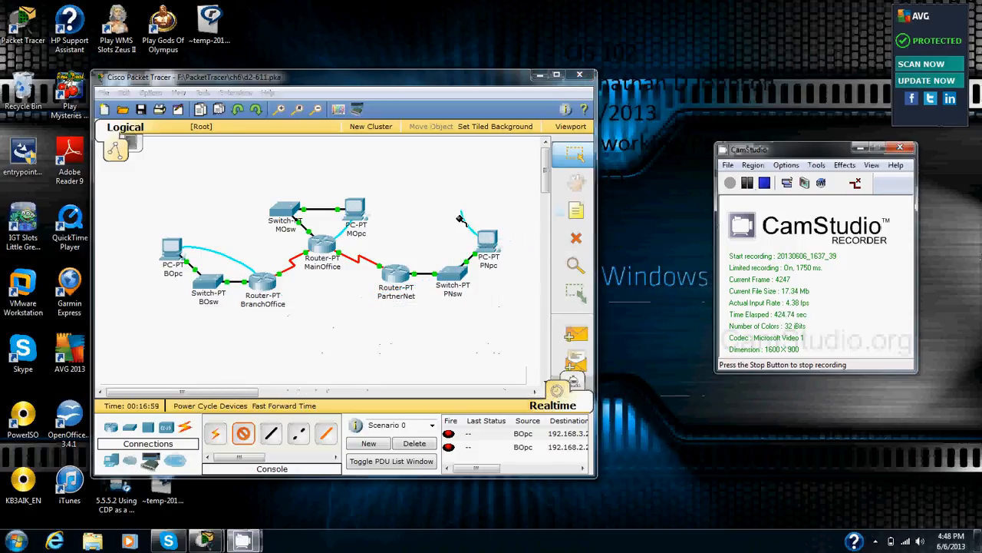
pyautogui.click(399, 275)
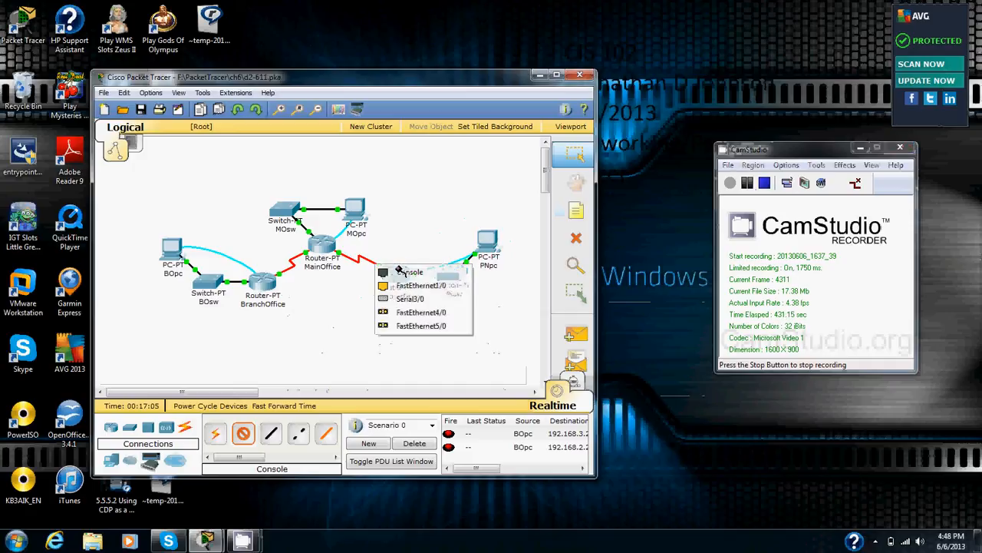
pyautogui.click(401, 273)
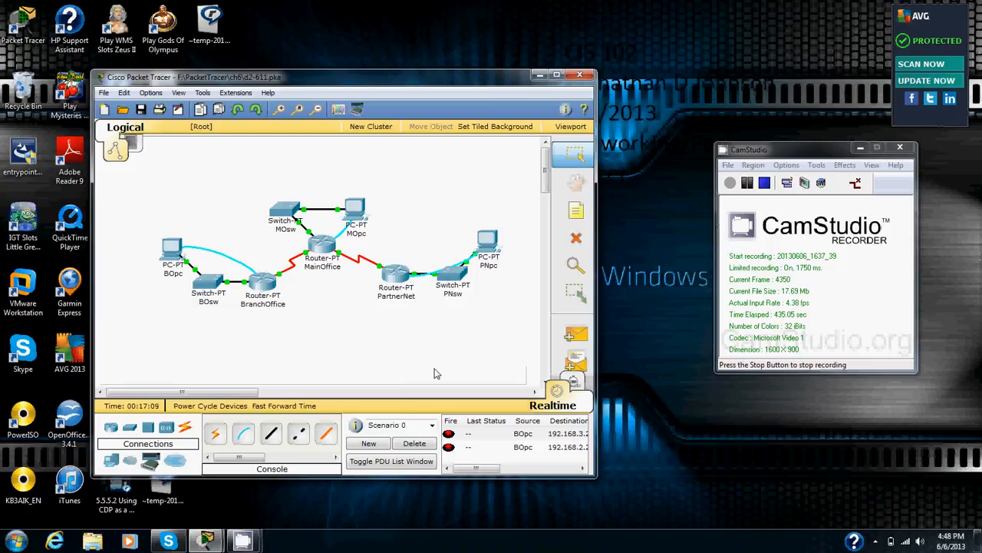
# - Start a terminal session from PNpc to the PartnerNet router with the default port settings
pyautogui.click(495, 244)
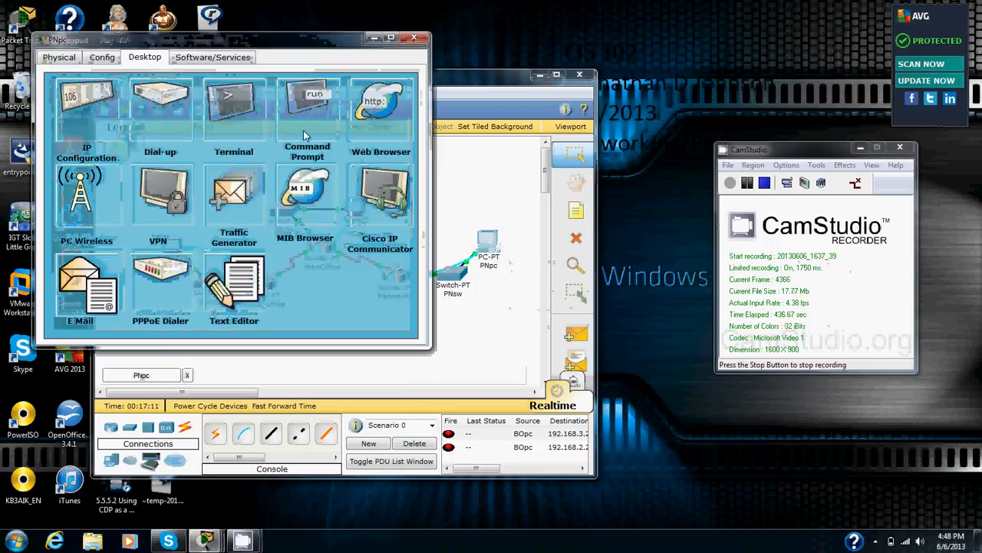
pyautogui.click(241, 102)
pyautogui.click(247, 244)
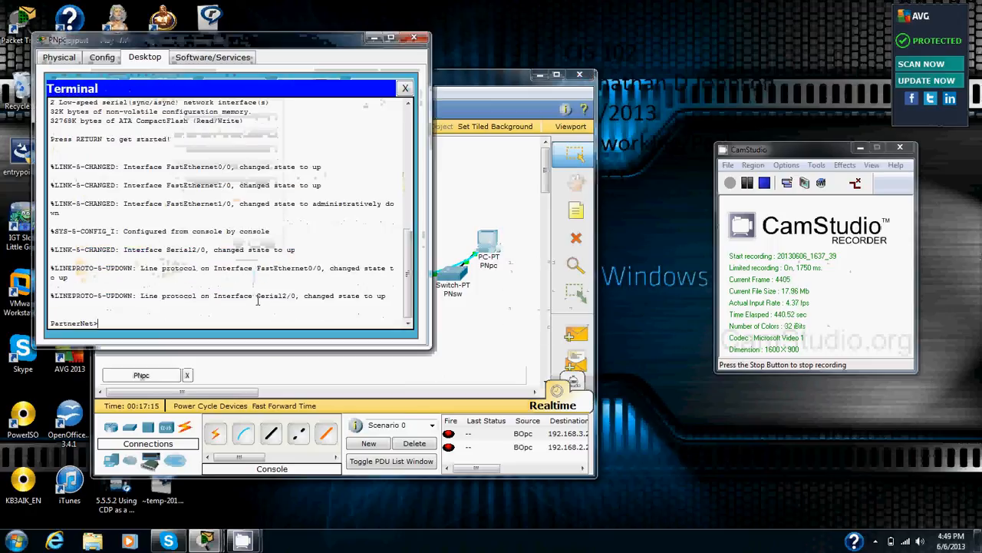
# - Ping 10.10.10.1 twice from the PartnerNet router's console prompt
pyautogui.write('ping')
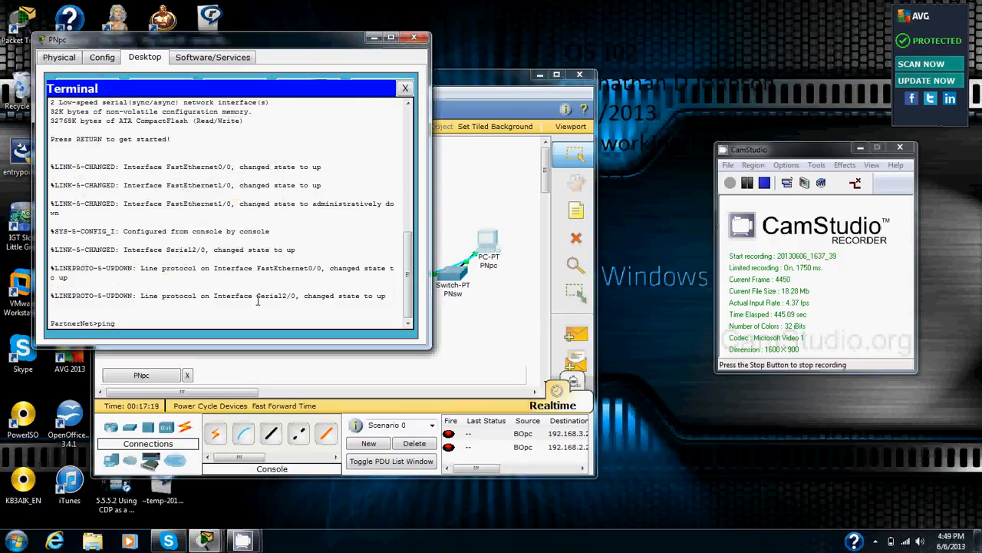
pyautogui.write(' 10.10.10.1')
pyautogui.press('Return')
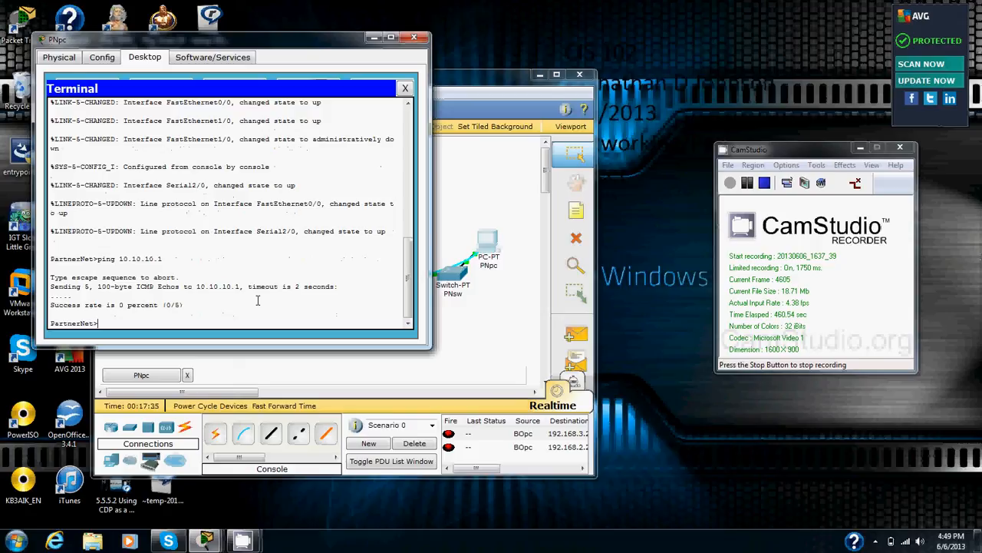
pyautogui.write('ping 10.10.10.1')
pyautogui.press('Return')
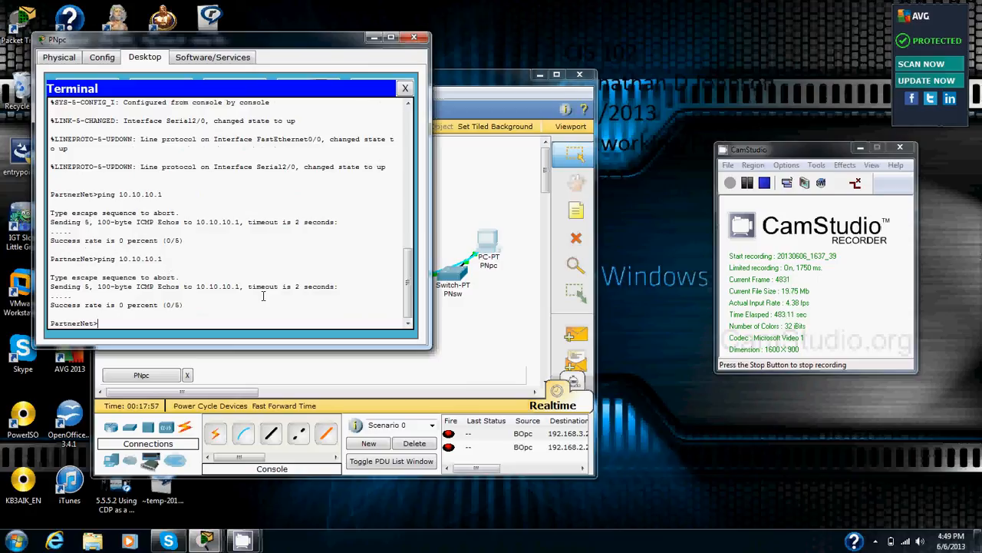
# - Ping 10.10.10.5 from the PartnerNet router's prompt and close the PNpc window
pyautogui.write('10.10.10.')
pyautogui.press('BackSpace')
pyautogui.press('BackSpace')
pyautogui.press('BackSpace')
pyautogui.press('BackSpace')
pyautogui.press('BackSpace')
pyautogui.press('BackSpace')
pyautogui.press('BackSpace')
pyautogui.press('BackSpace')
pyautogui.press('BackSpace')
pyautogui.write('ping .10')
pyautogui.press('BackSpace')
pyautogui.press('BackSpace')
pyautogui.write('10.10.10.5')
pyautogui.press('Return')
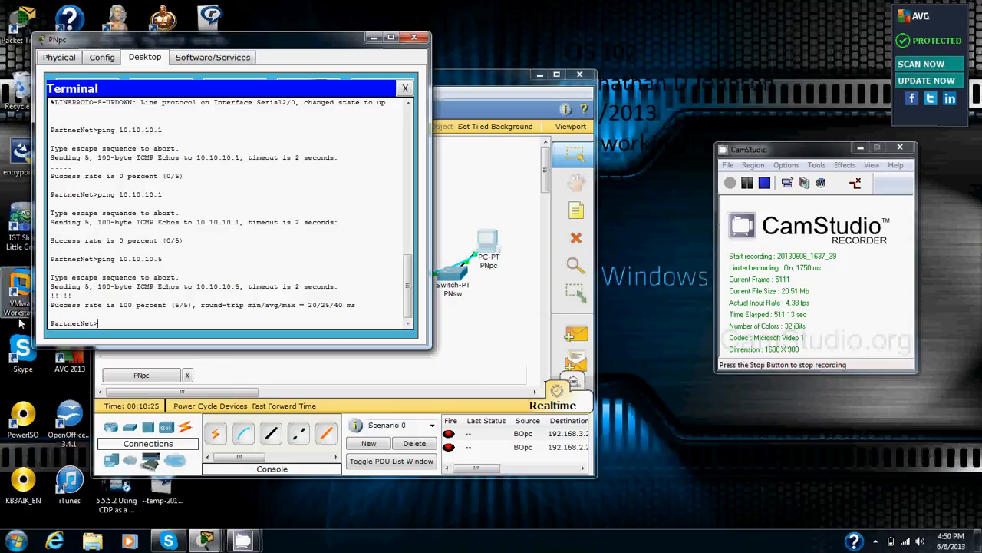
pyautogui.click(412, 38)
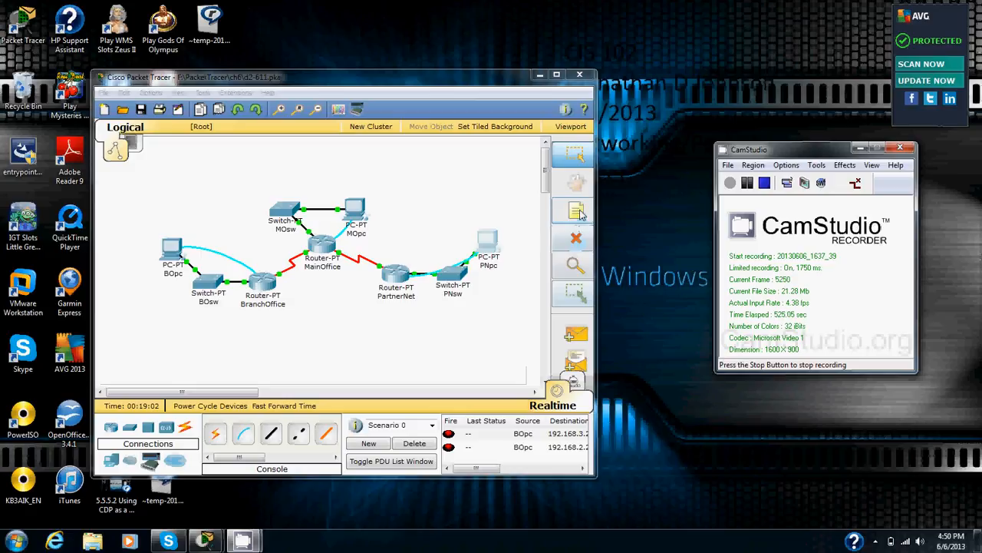
# - Inspect the MainOffice router's routing table and close it
pyautogui.click(576, 266)
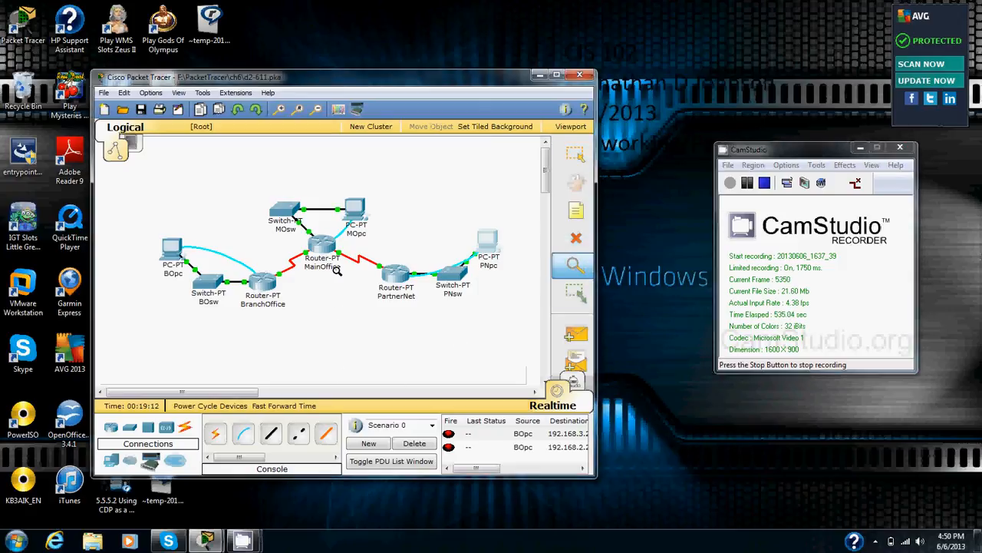
pyautogui.moveTo(327, 269)
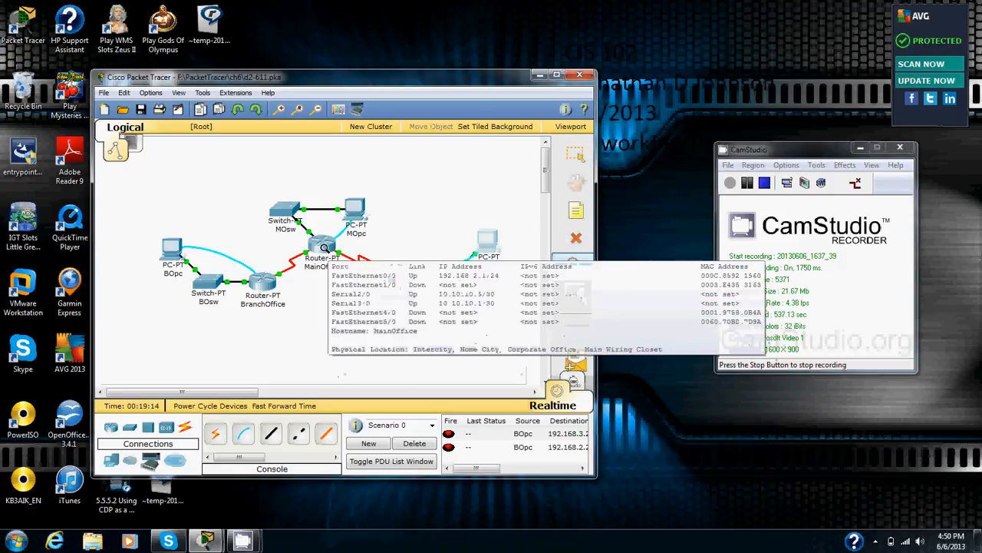
pyautogui.click(325, 248)
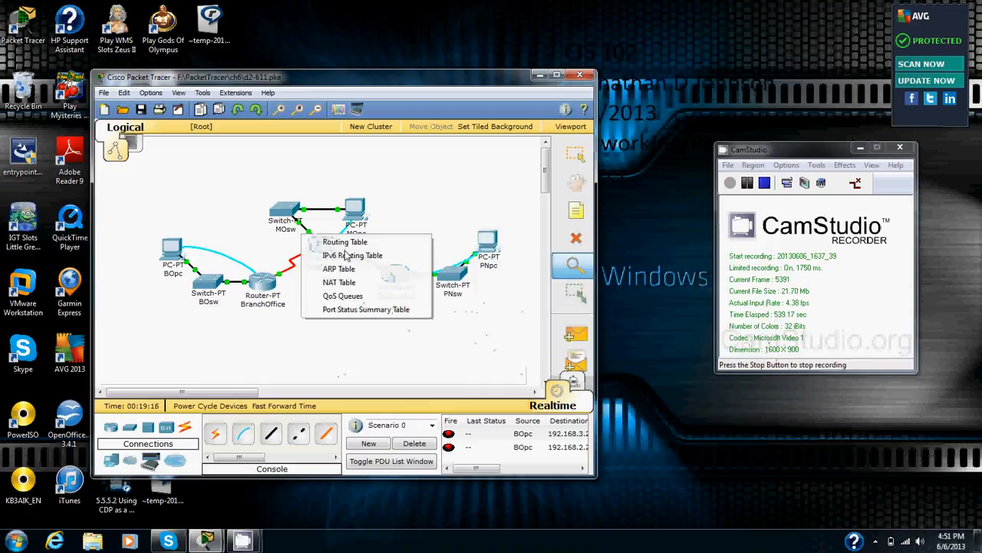
pyautogui.click(345, 244)
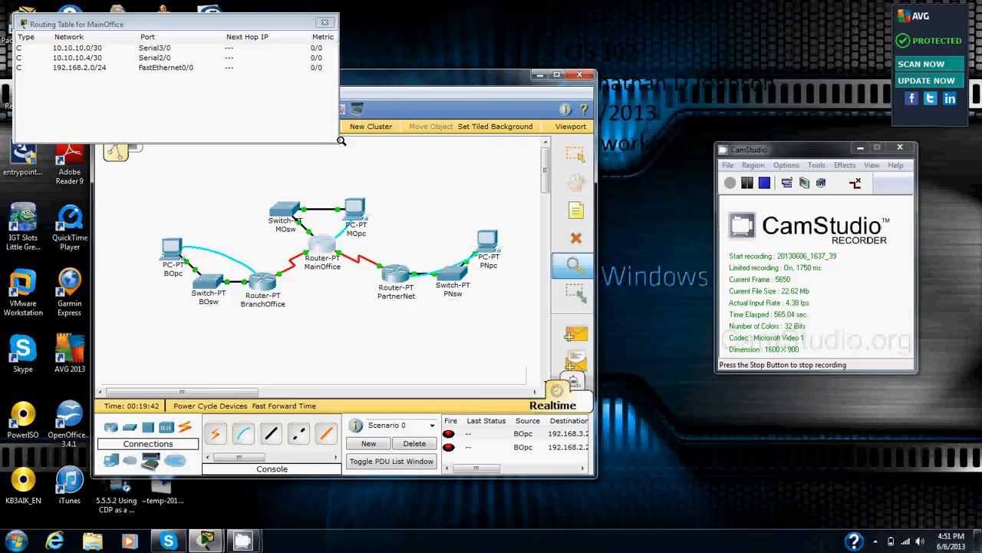
pyautogui.click(326, 23)
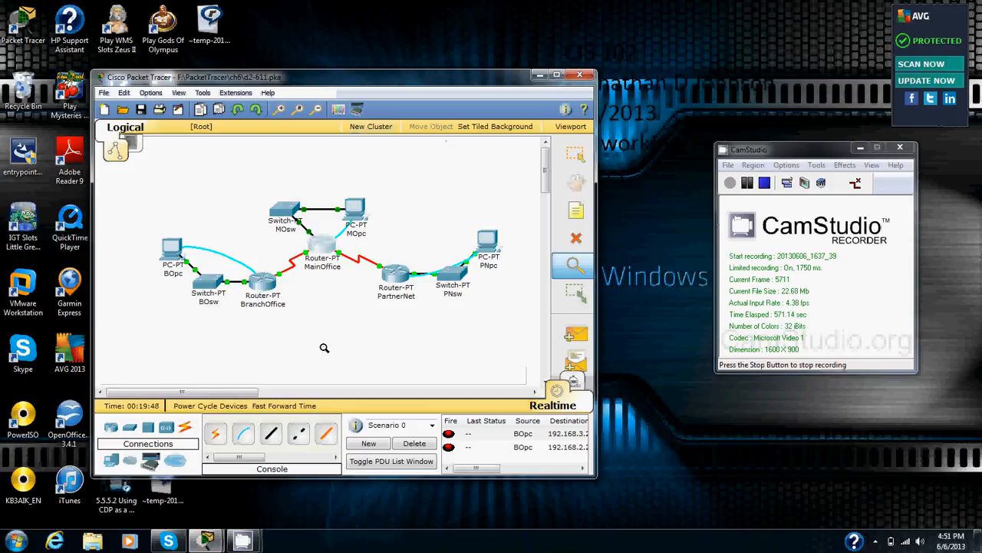
# - Inspect the routing tables of the BranchOffice and PartnerNet routers one after the other, closing each
pyautogui.click(261, 283)
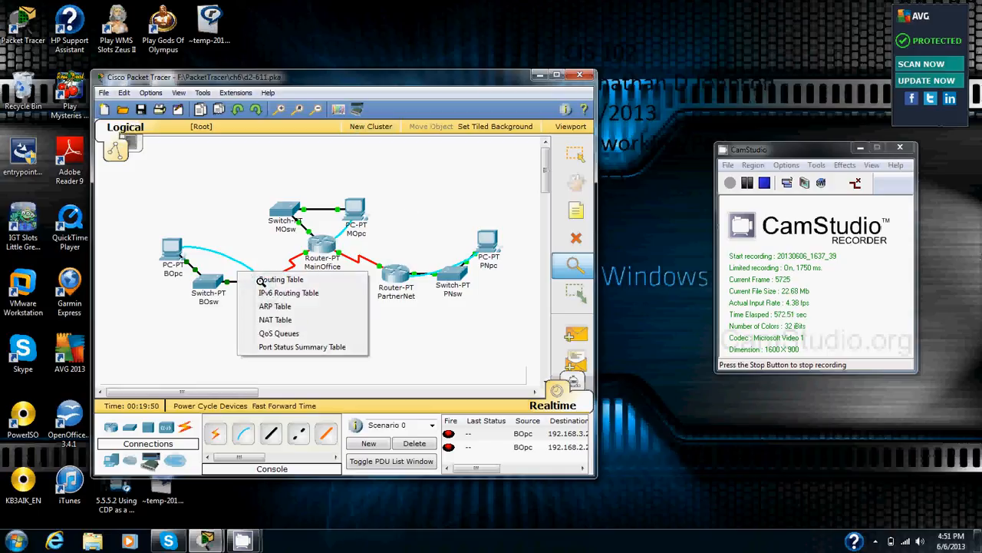
pyautogui.click(281, 281)
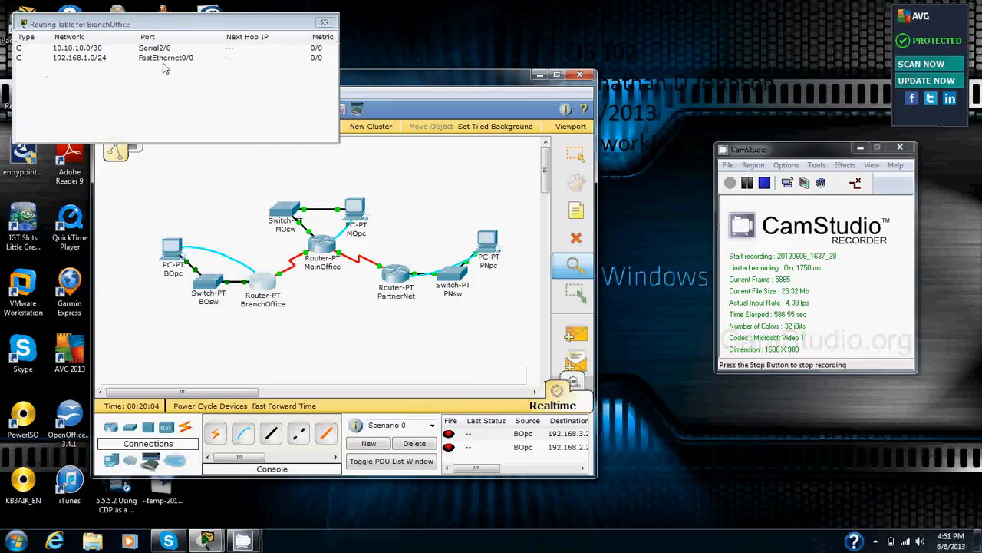
pyautogui.click(325, 24)
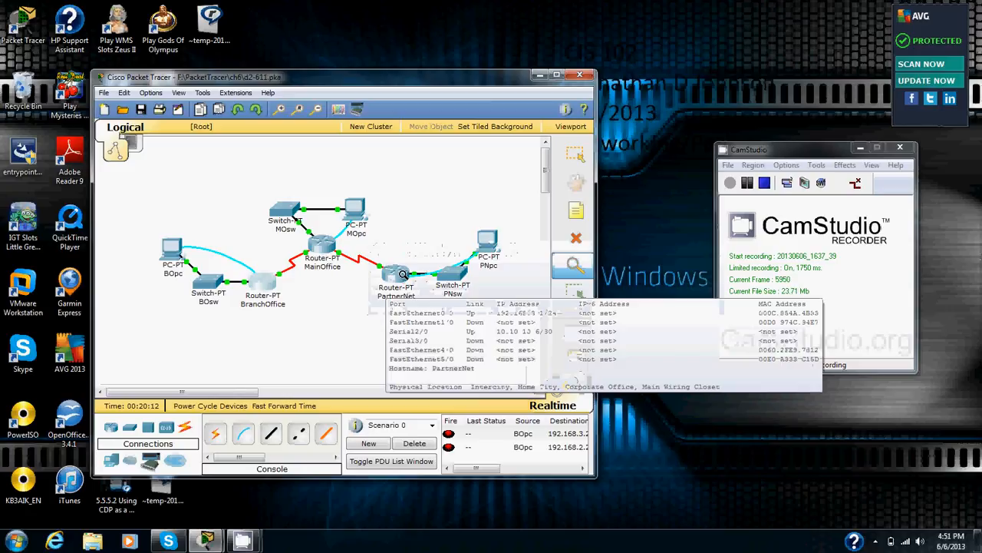
pyautogui.click(402, 274)
pyautogui.click(406, 274)
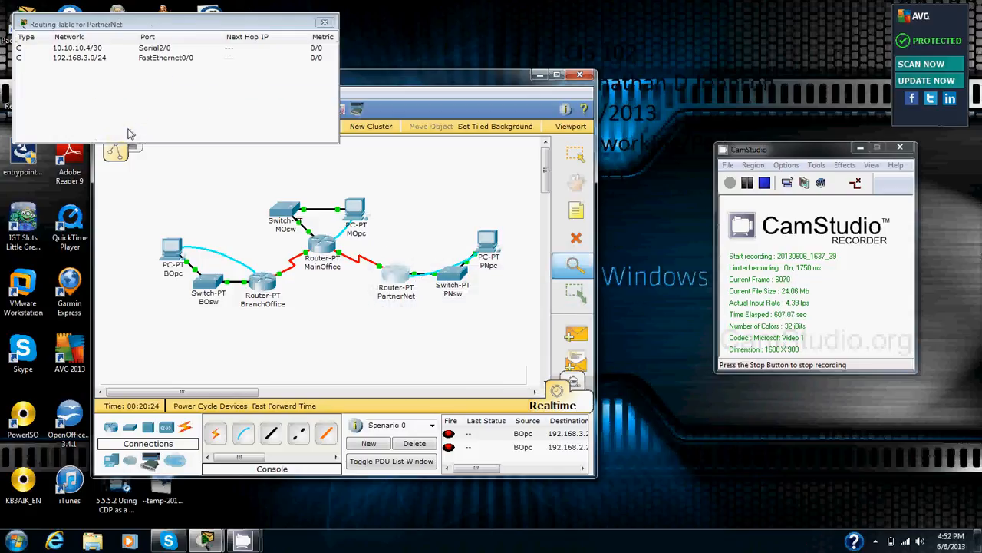
pyautogui.click(326, 23)
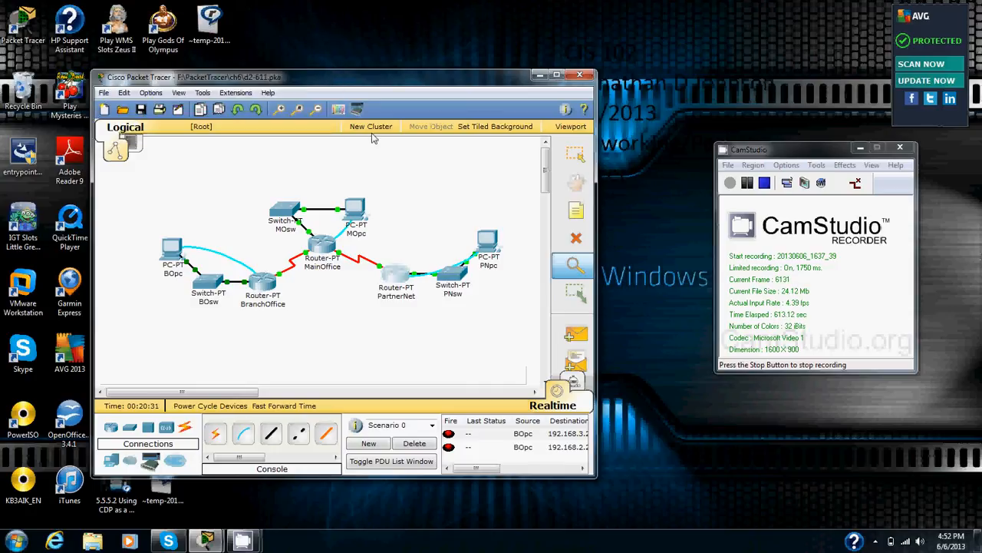
# - Reopen the PartnerNet and BranchOffice routing tables and move their windows apart for comparison
pyautogui.click(395, 283)
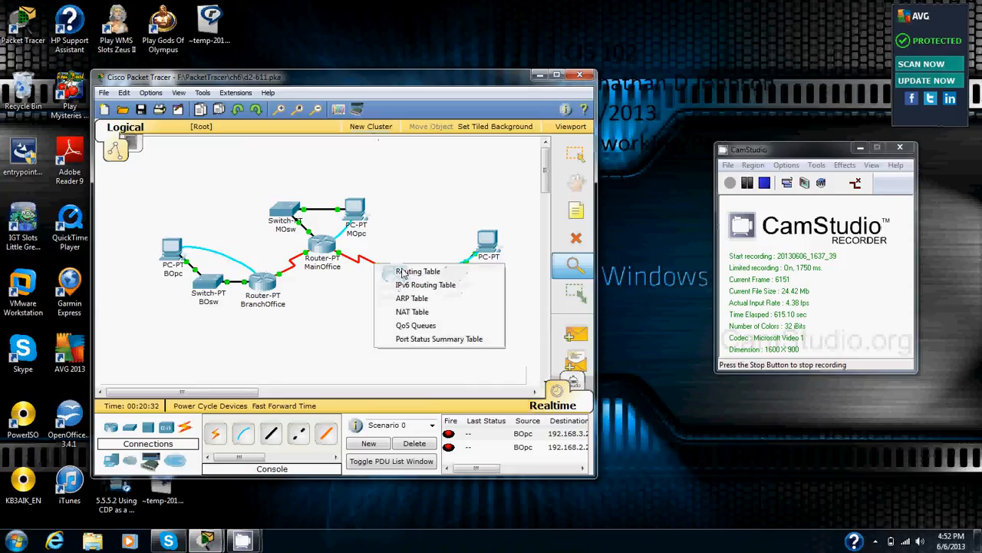
pyautogui.click(406, 272)
pyautogui.moveTo(261, 22); pyautogui.dragTo(618, 52)
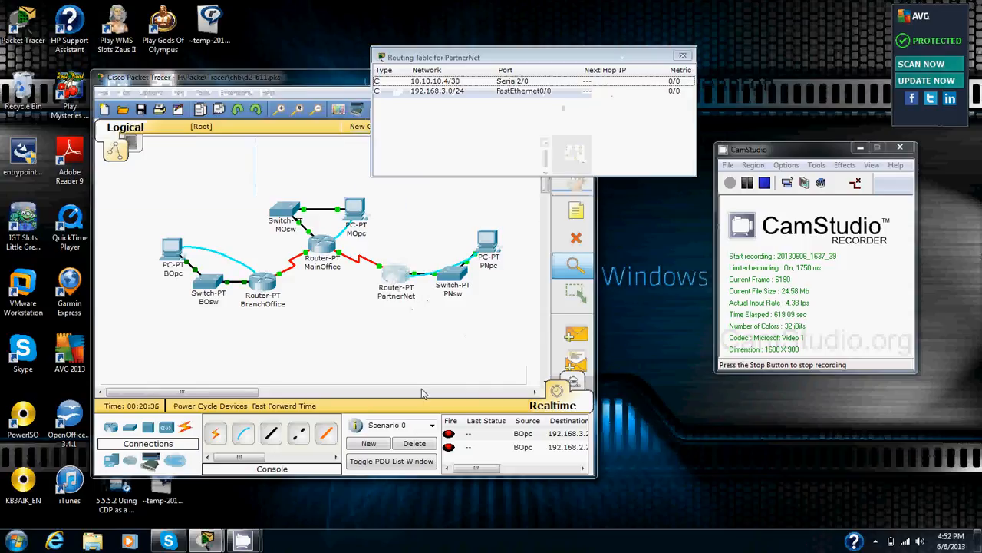
pyautogui.click(270, 281)
pyautogui.click(270, 282)
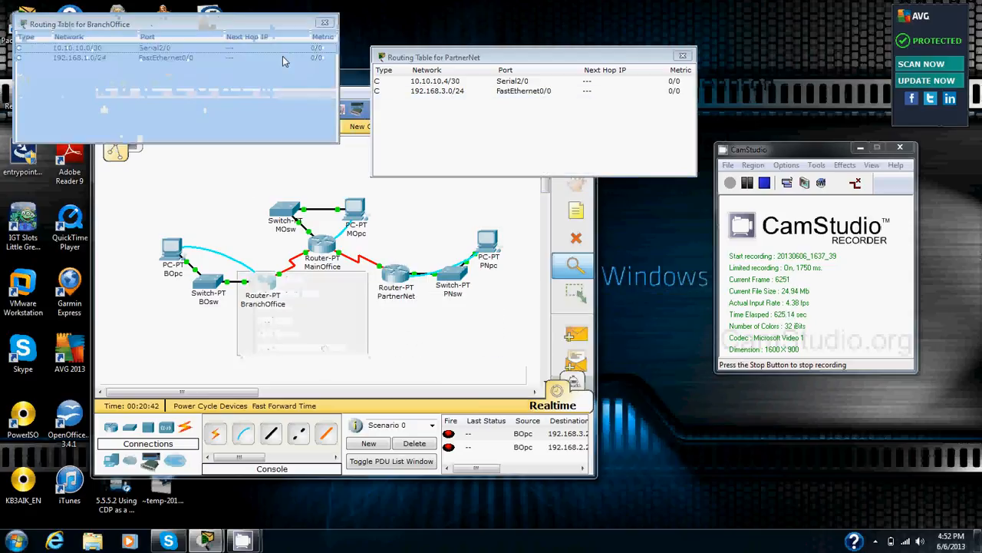
pyautogui.moveTo(276, 27); pyautogui.dragTo(652, 373)
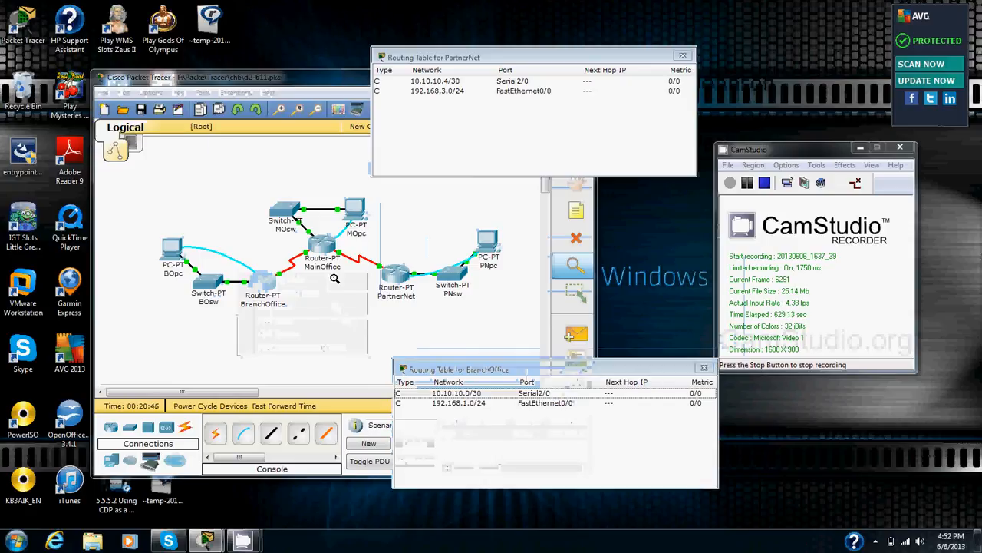
# - Open the MainOffice routing table, arrange all three routers' tables without overlap to compare their networks, and close them
pyautogui.click(332, 242)
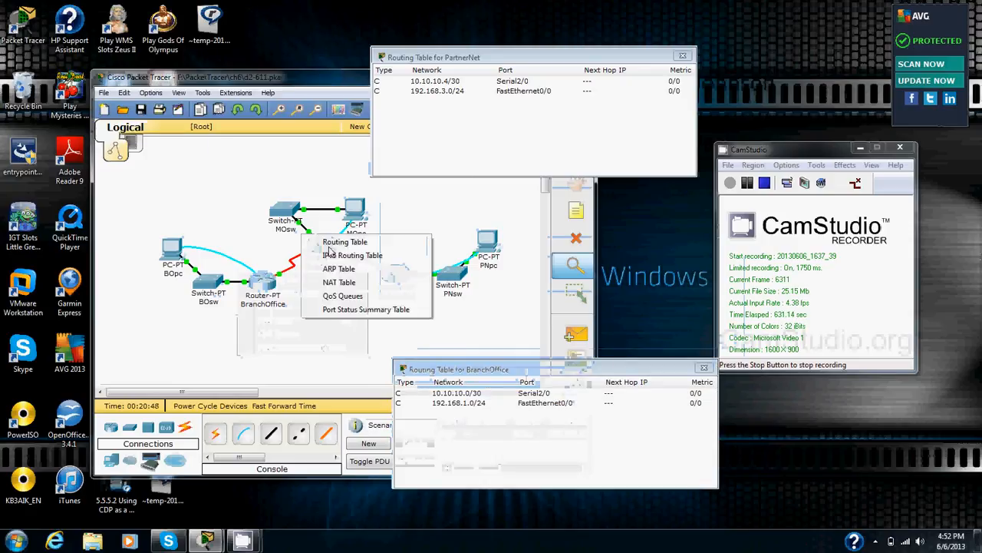
pyautogui.click(339, 250)
pyautogui.moveTo(458, 372); pyautogui.dragTo(105, 182)
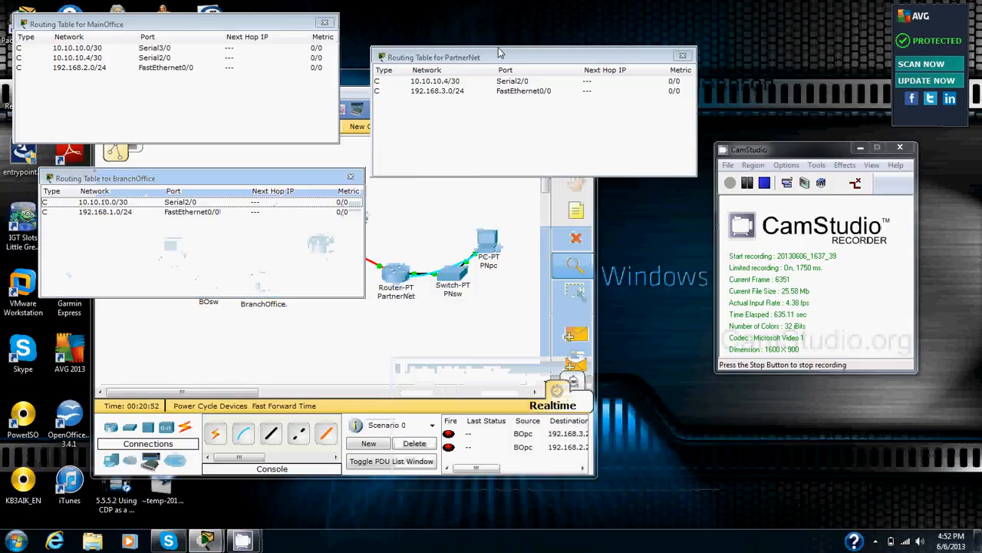
pyautogui.moveTo(501, 57); pyautogui.dragTo(484, 36)
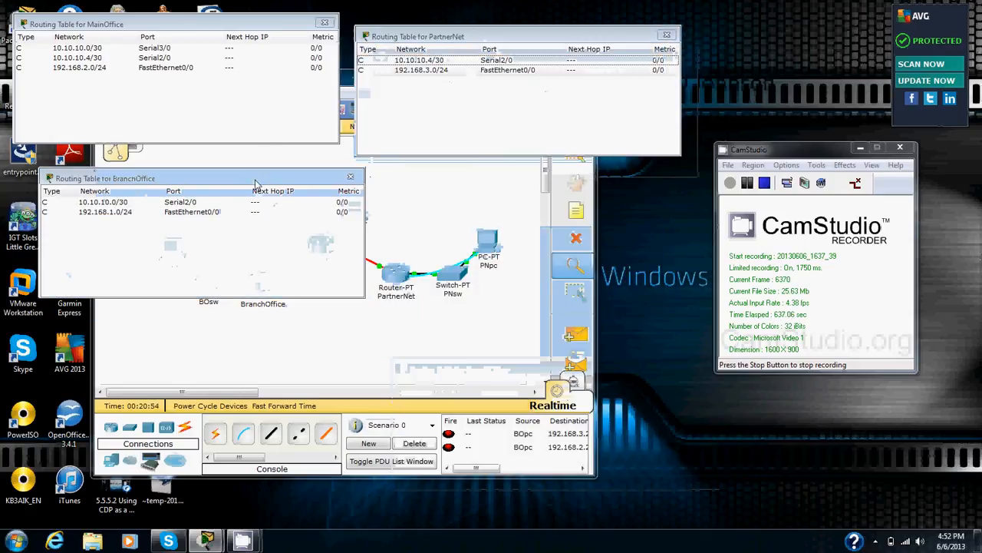
pyautogui.moveTo(258, 181); pyautogui.dragTo(366, 186)
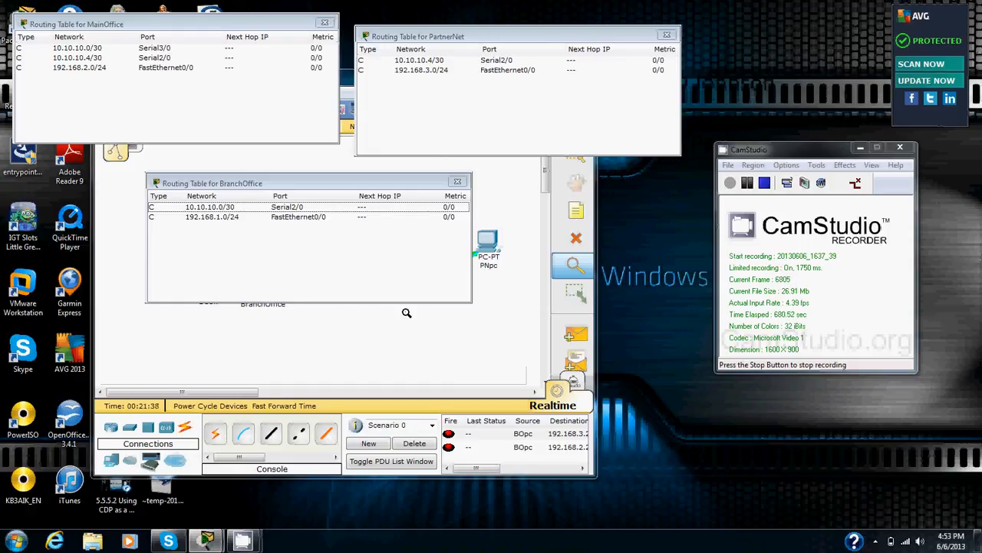
pyautogui.click(666, 34)
pyautogui.click(326, 22)
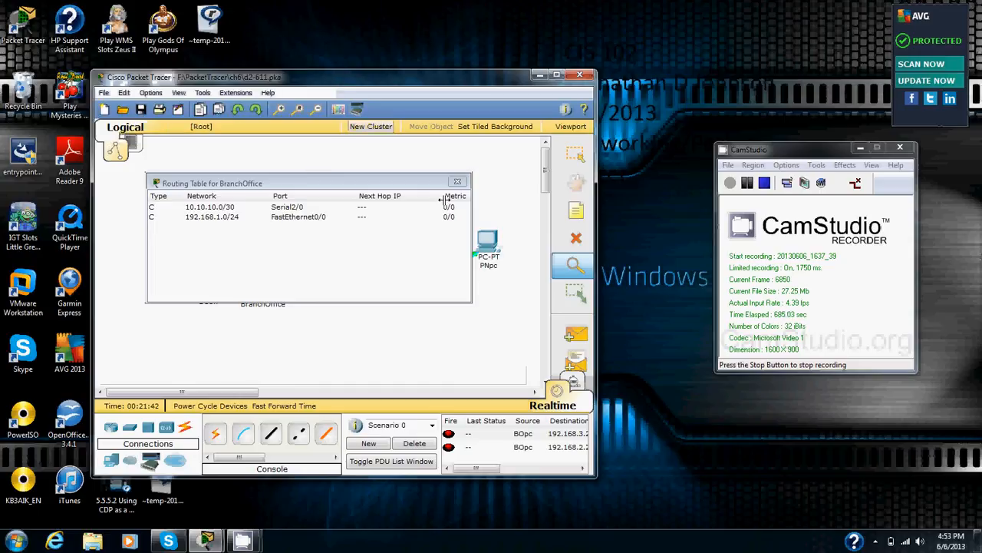
pyautogui.click(456, 183)
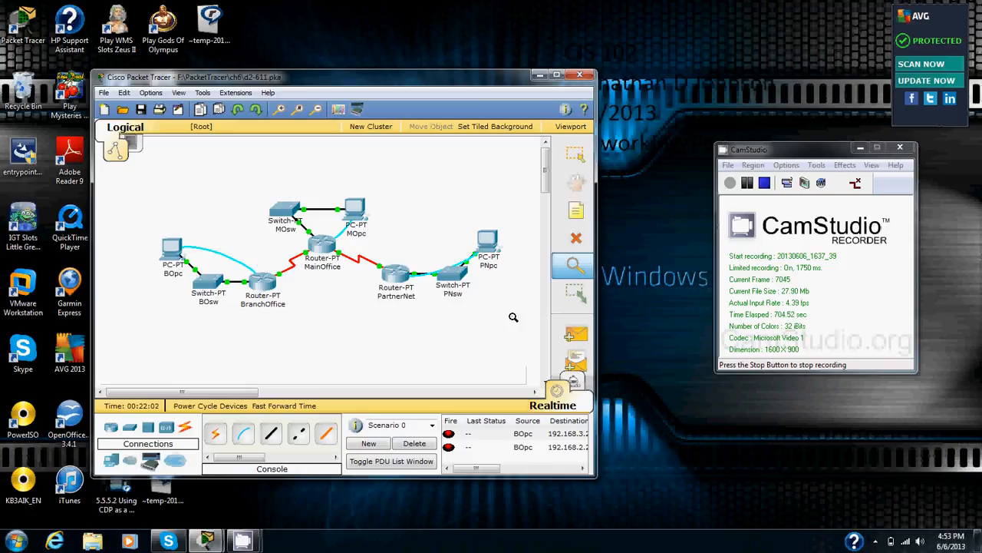
# - Switch from inspecting to selecting, open the BranchOffice router's command line and enter global configuration mode
pyautogui.click(586, 159)
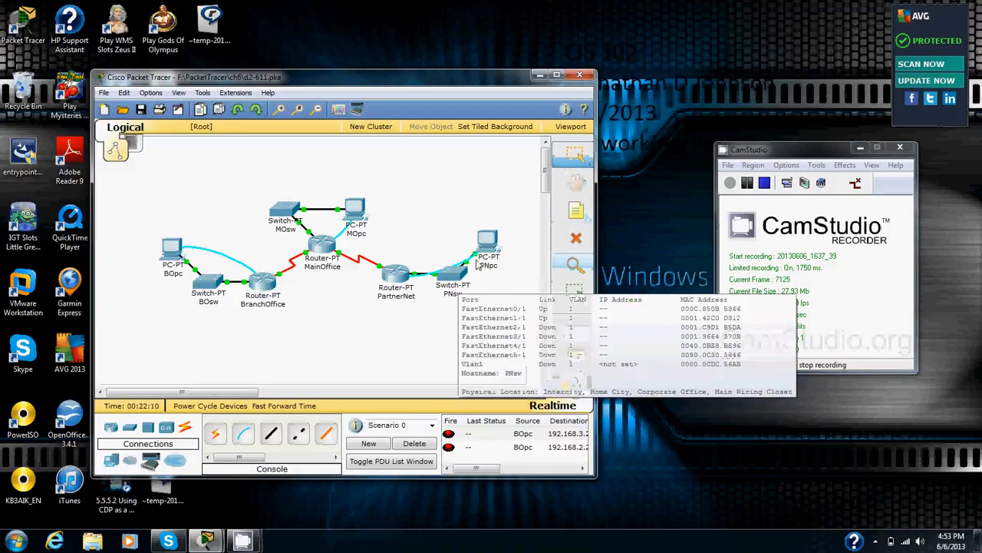
pyautogui.moveTo(493, 243)
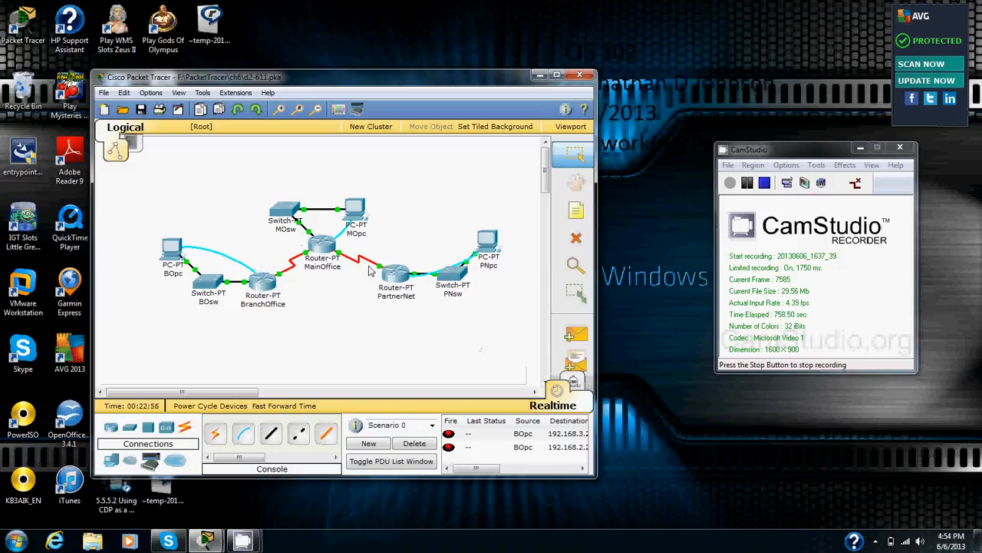
pyautogui.moveTo(327, 245)
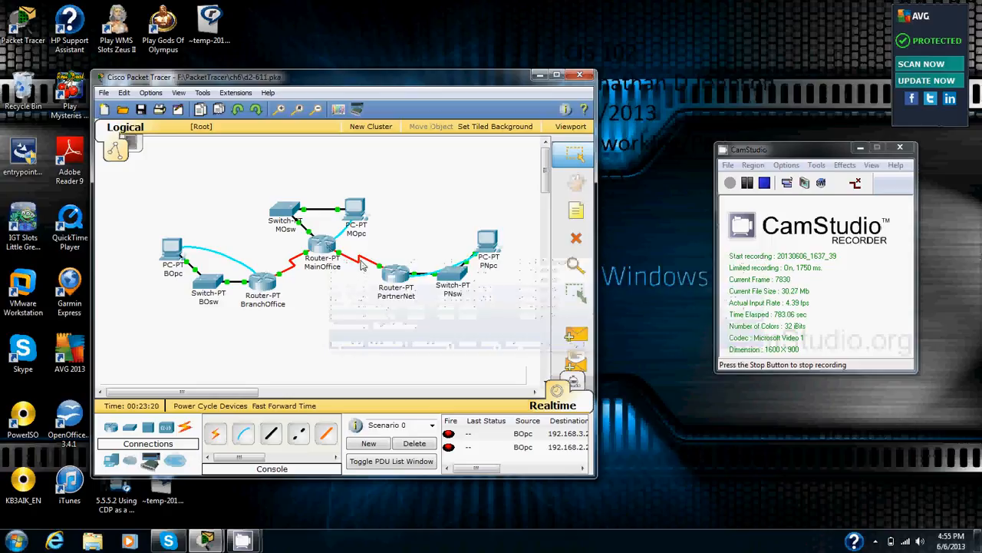
pyautogui.moveTo(358, 266)
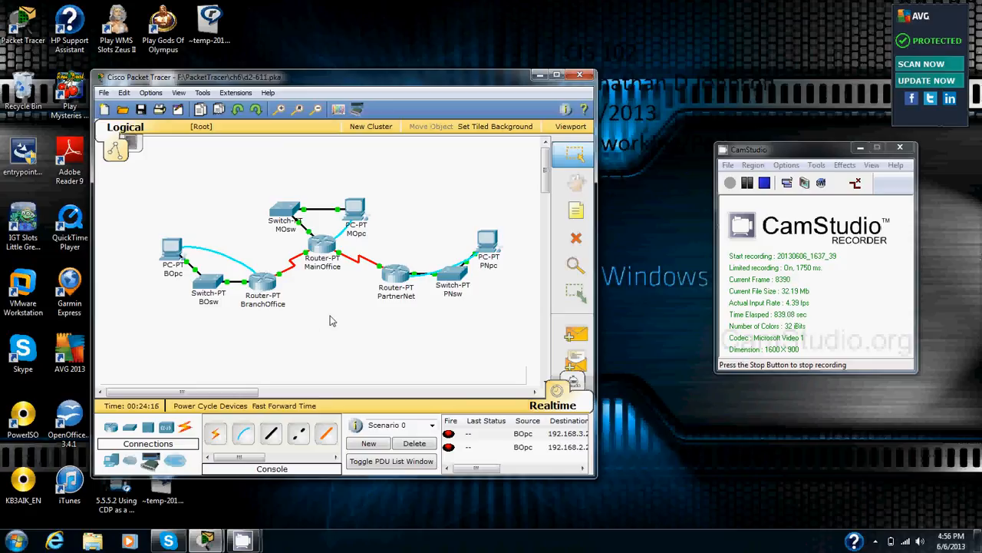
pyautogui.click(268, 281)
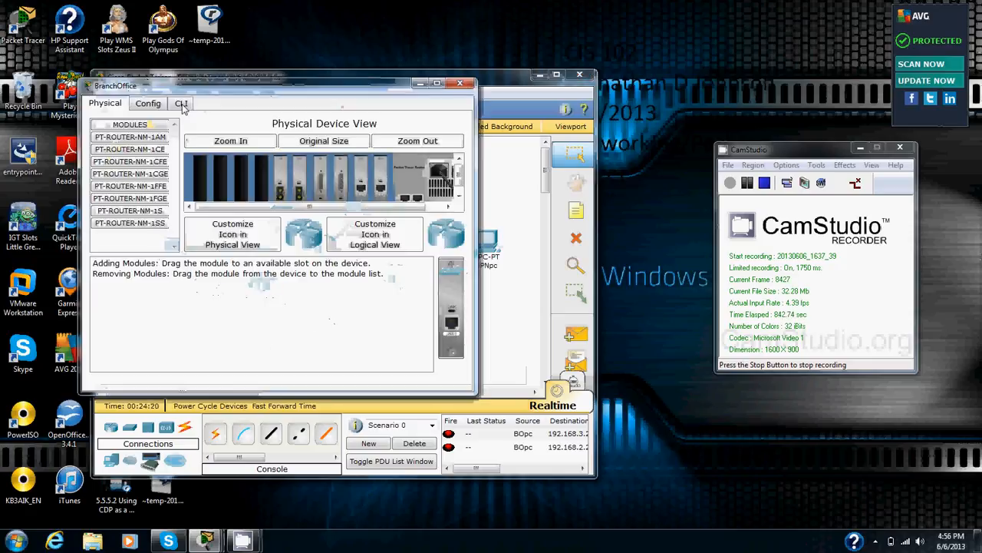
pyautogui.click(182, 104)
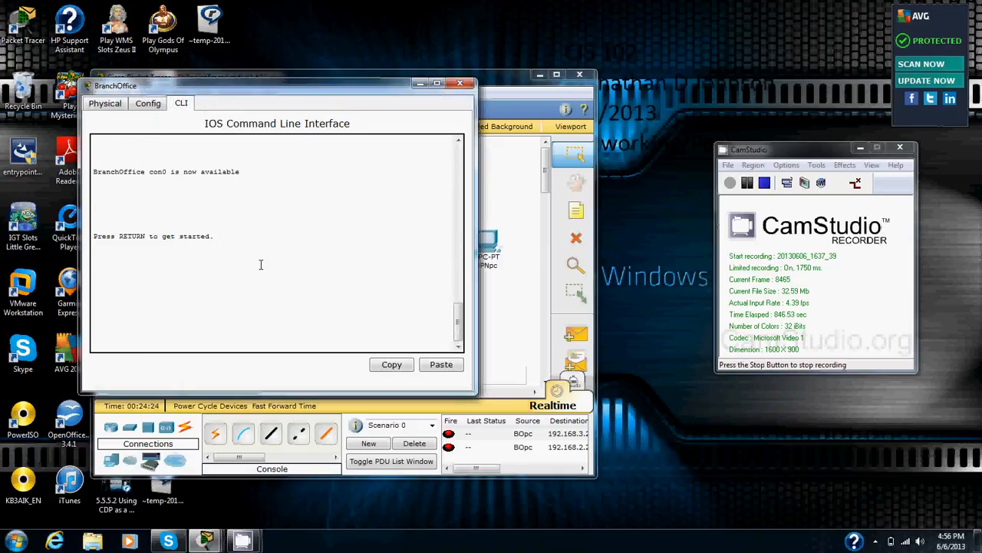
pyautogui.press('Return')
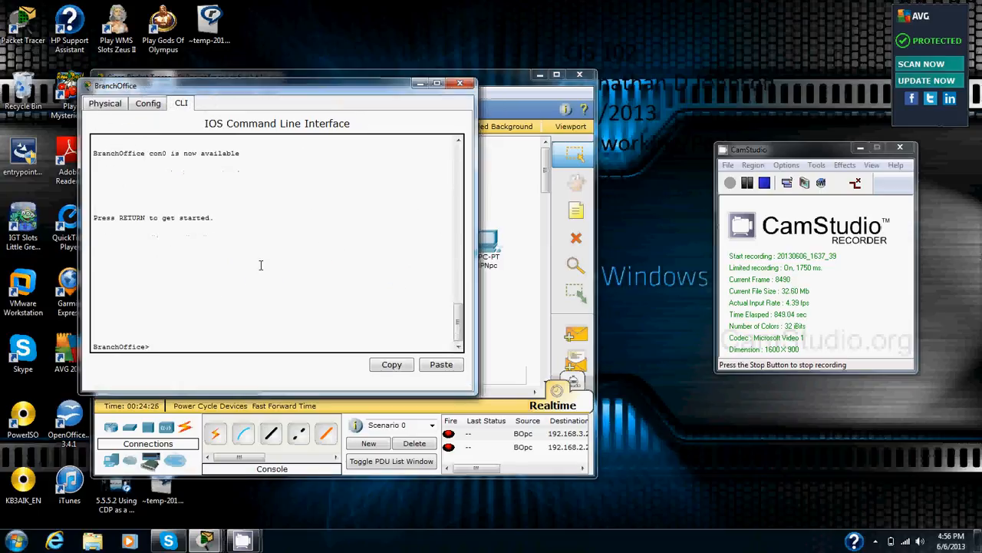
pyautogui.write('enable')
pyautogui.press('Return')
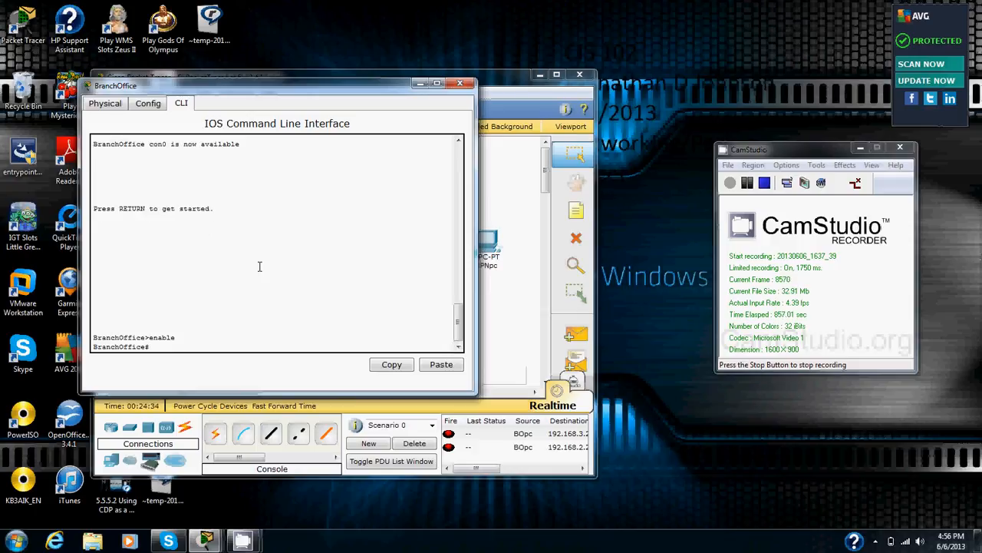
pyautogui.write('configure terminal')
pyautogui.press('Return')
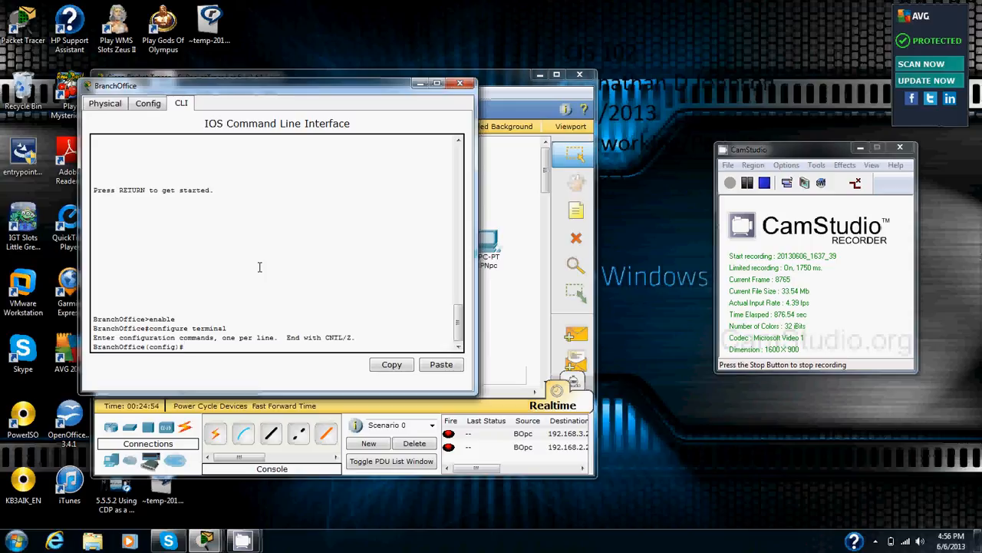
# - Try to add a default route on BranchOffice with "ip route 0.0.0.0.0.0.0.0 10.10.10.1"
pyautogui.write('ip')
pyautogui.write(' route')
pyautogui.write(' 0')
pyautogui.write('.0.0.0.0')
pyautogui.write('.0.0.0 ')
pyautogui.write('10')
pyautogui.write('.10.')
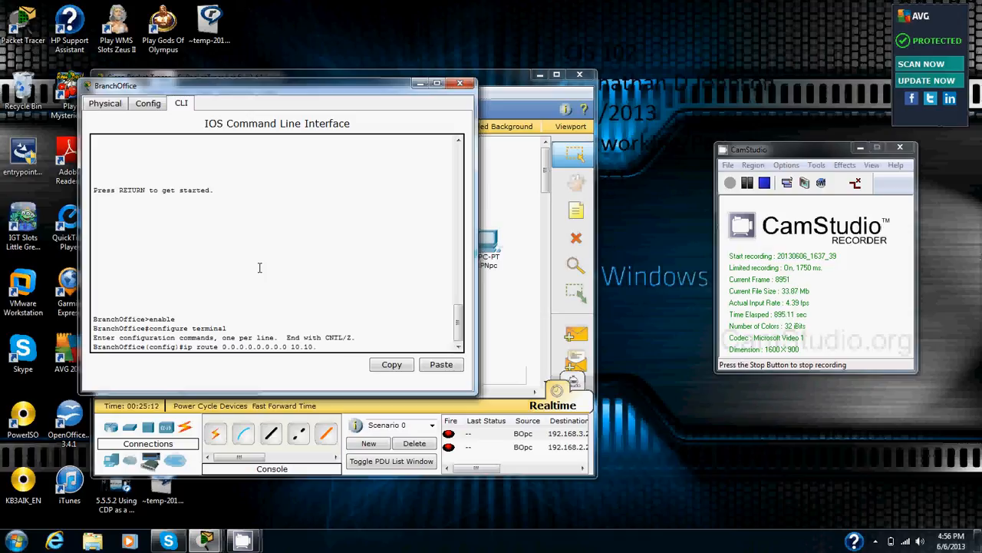
pyautogui.write('10.1')
pyautogui.press('Return')
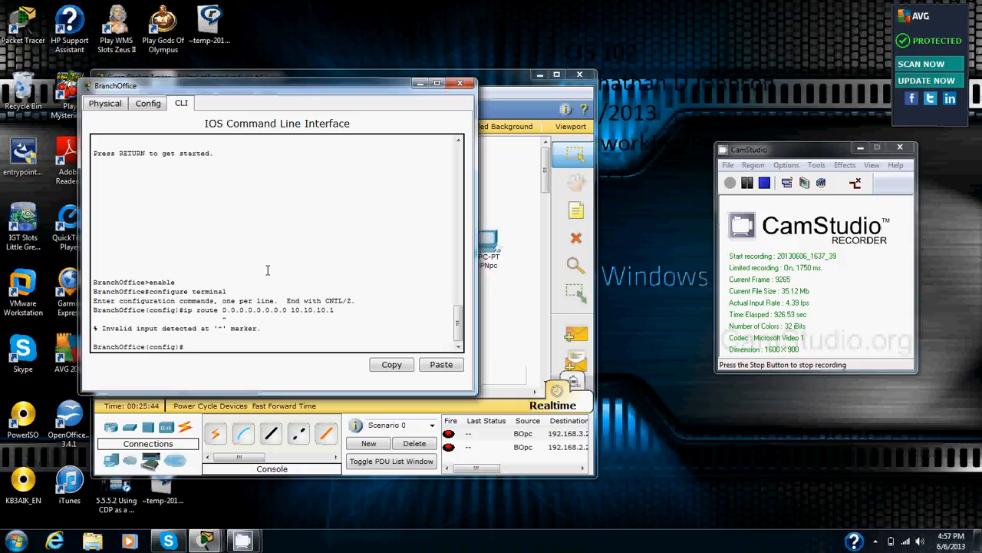
# - Try the default route command with the literal placeholder "next_hop_ip_address" as its next hop on BranchOffice
pyautogui.write('ip route 0.0.0.0.0.0.0.0 next')
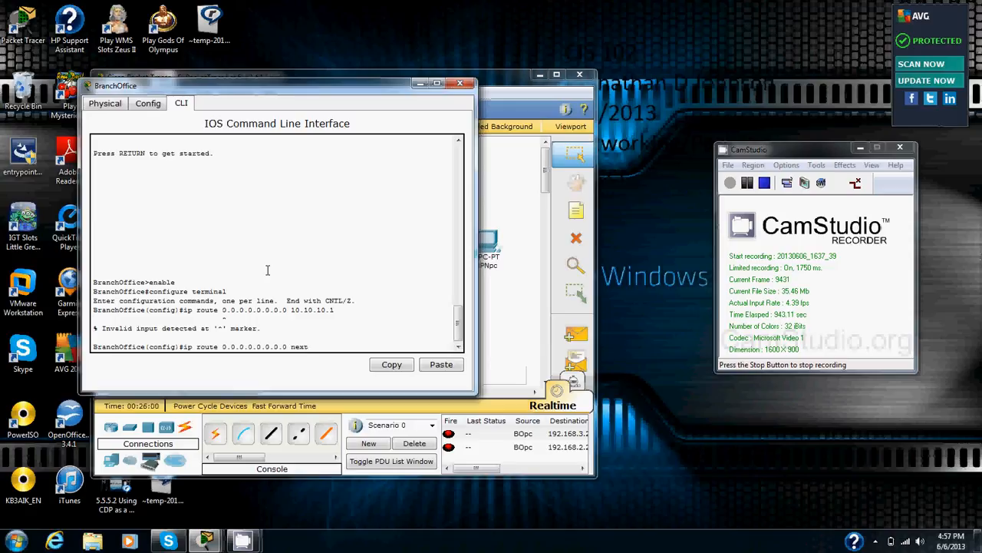
pyautogui.write('_hop_ip_address')
pyautogui.press('Return')
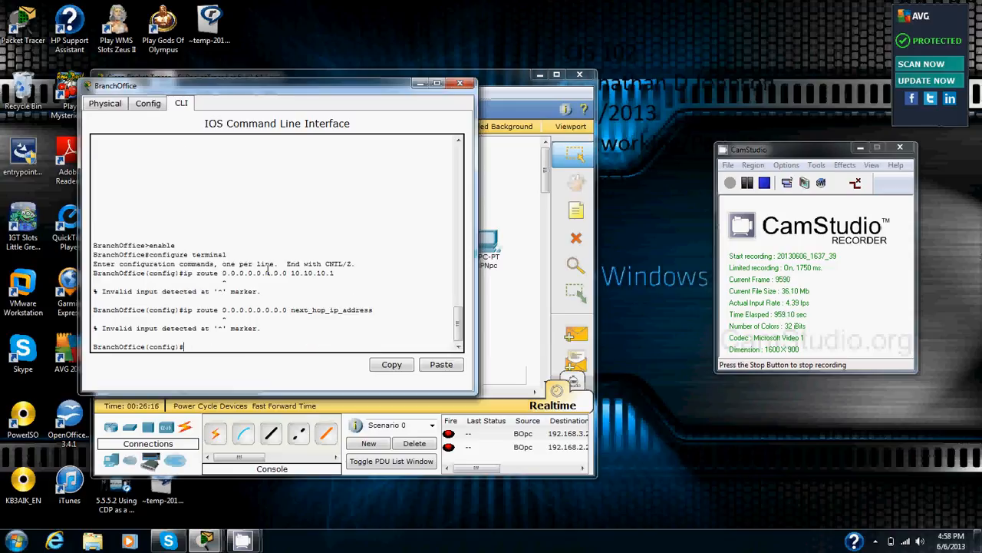
# - Retry the BranchOffice default route command "ip route 0.0.0.0.0.0.0.0 10.10.10.1", using 10.10.10.1 in place of the placeholder
pyautogui.write('ip route')
pyautogui.write('0.0.0.0.0.0.0.0')
pyautogui.write('10.10.10.1')
pyautogui.press('Return')
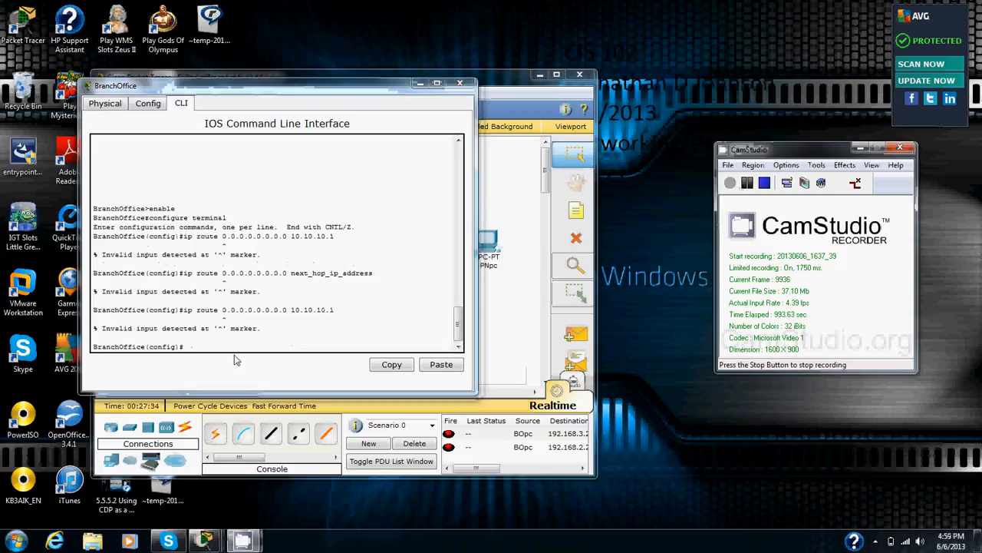
pyautogui.click(233, 347)
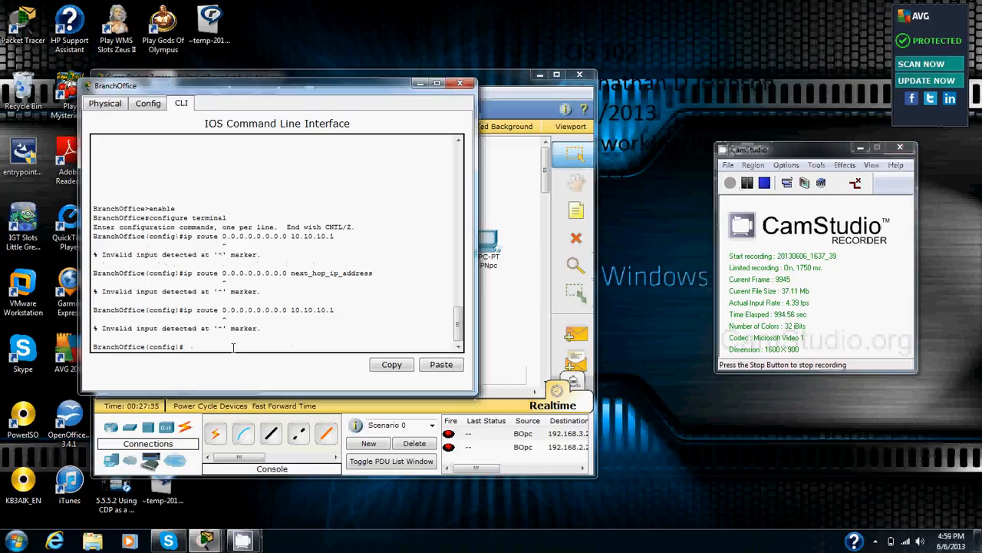
# - Add a default route on BranchOffice with "ip route 0.0.0.0 0.0.0.0 10.10.10.1"
pyautogui.write('ip')
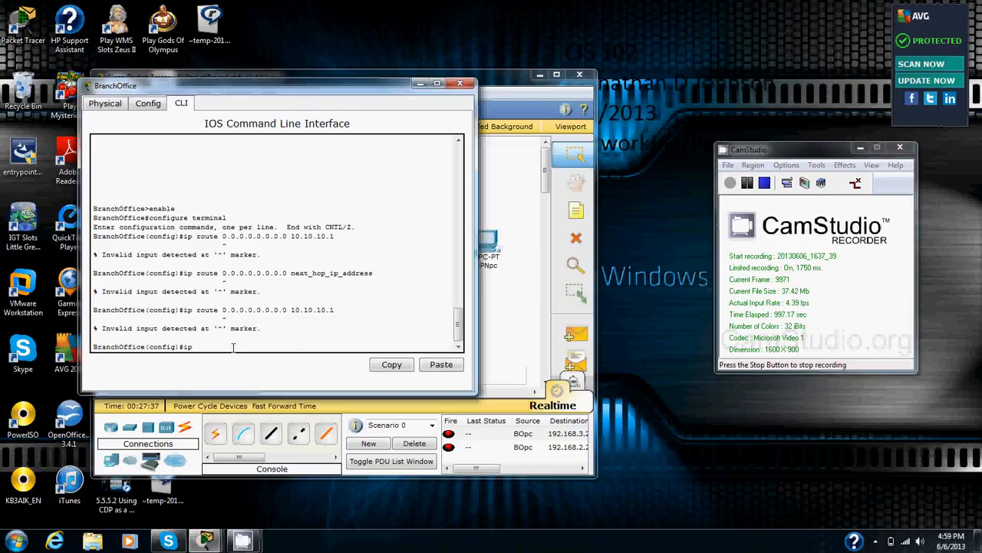
pyautogui.write(' route 0.0.0.0 0.0.0.0.0')
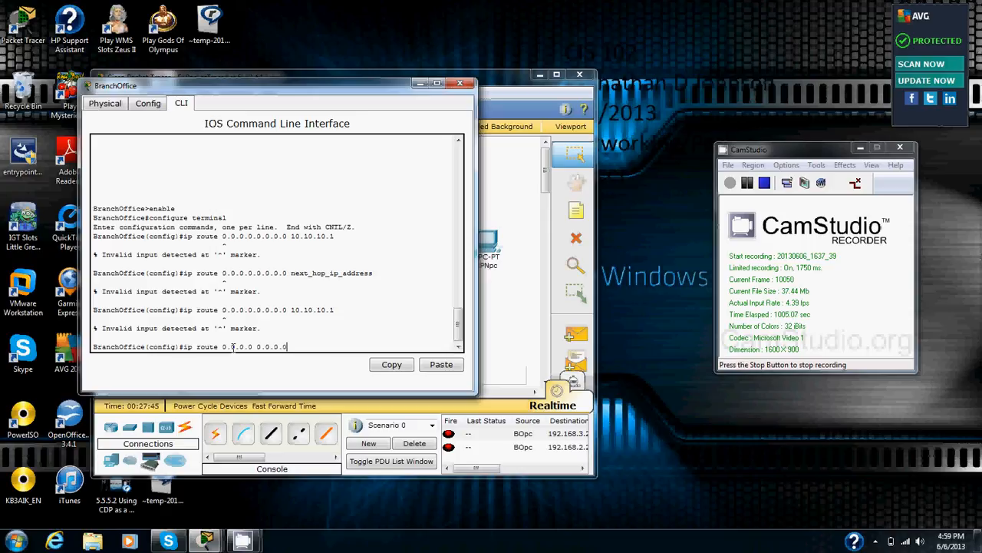
pyautogui.write(' 10.10.10.1')
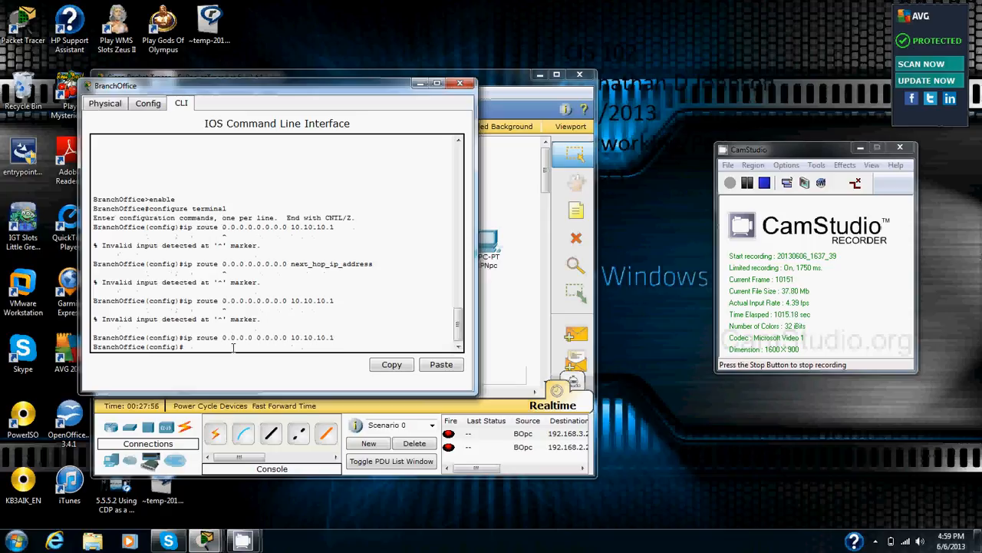
# - End configuration mode on BranchOffice and save its running configuration to startup-config with "copy run start", closing the router's window when done
pyautogui.write('end')
pyautogui.press('Return')
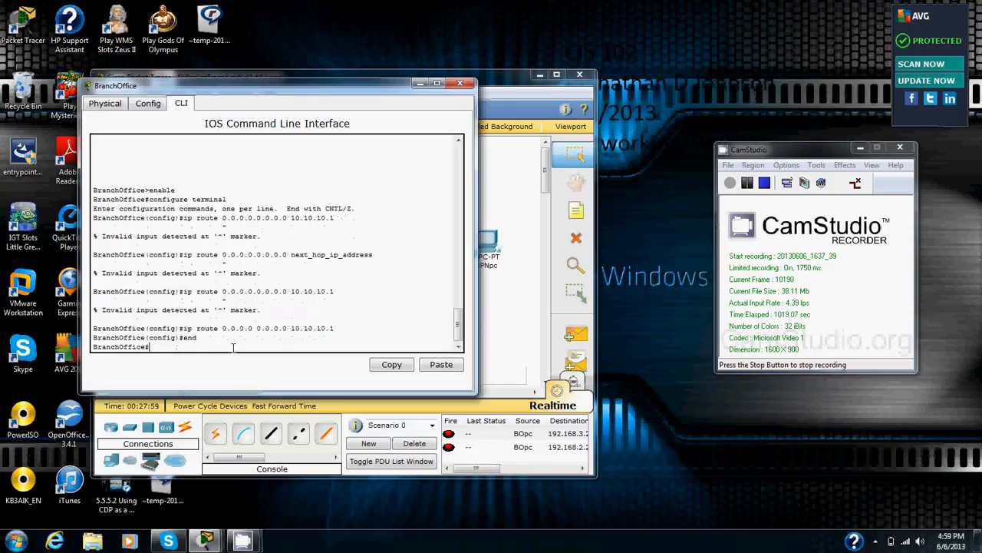
pyautogui.press('Return')
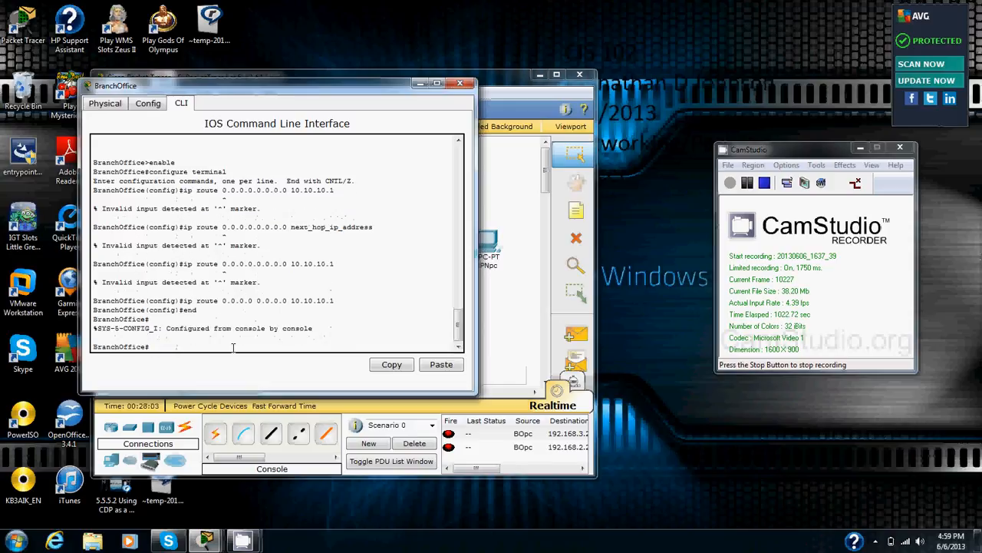
pyautogui.write('copy run start')
pyautogui.press('Return')
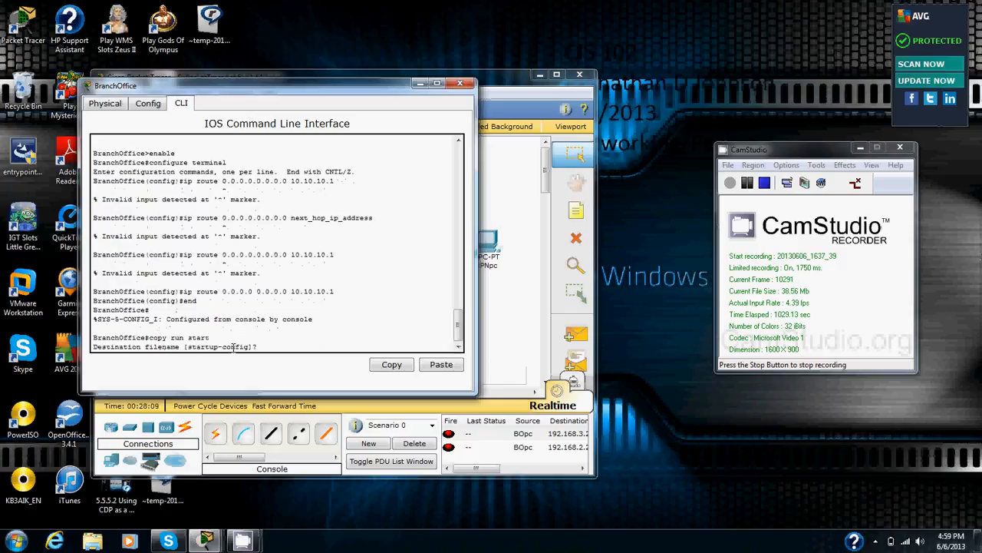
pyautogui.press('Return')
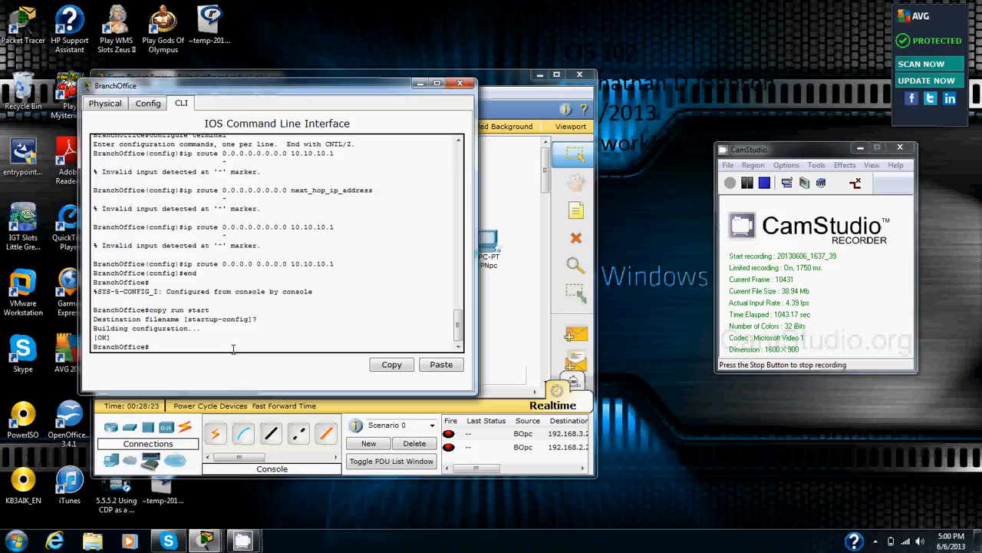
pyautogui.click(462, 87)
# - Open the PartnerNet router's command line and enter global configuration mode with "enable" and "configure terminal"
pyautogui.click(407, 281)
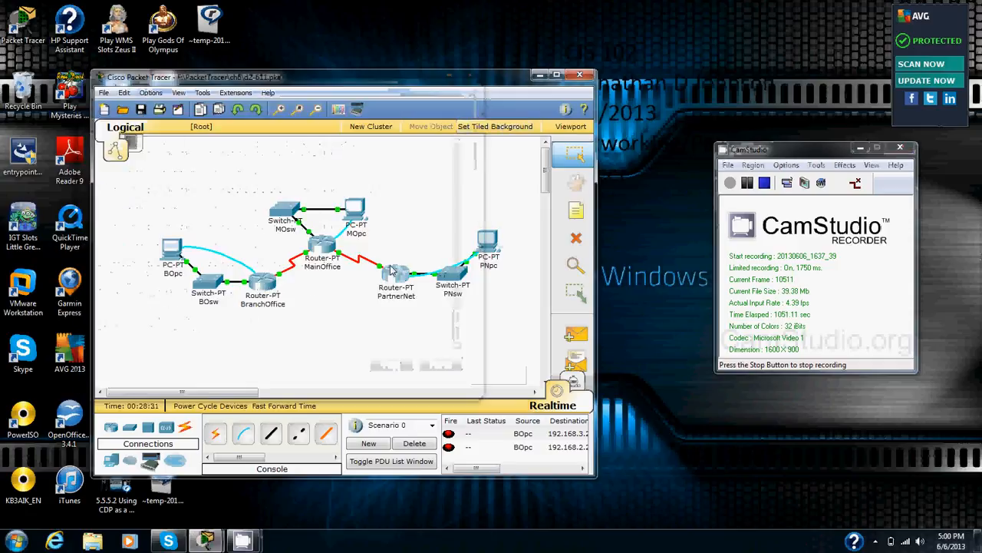
pyautogui.click(227, 149)
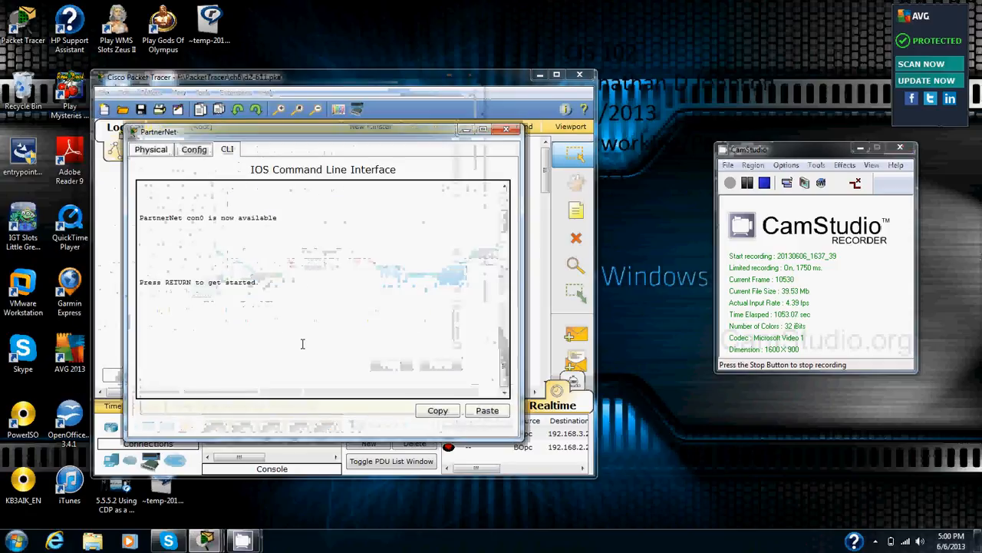
pyautogui.press('Return')
pyautogui.write('en')
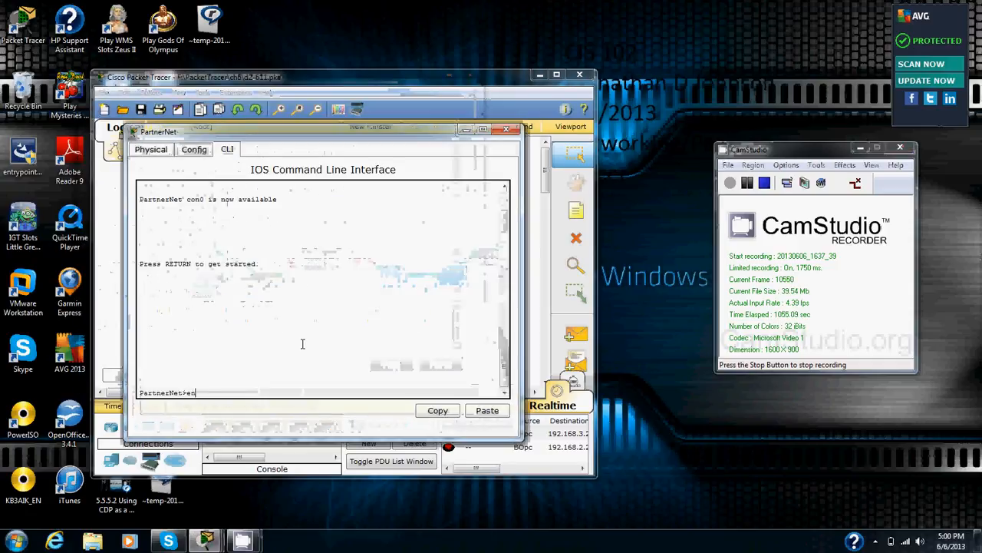
pyautogui.write('able')
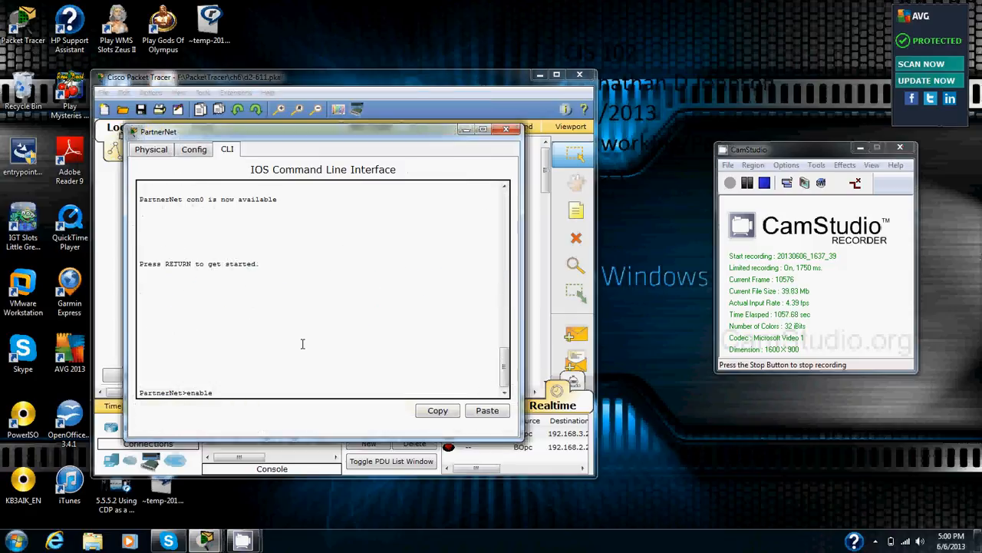
pyautogui.press('Return')
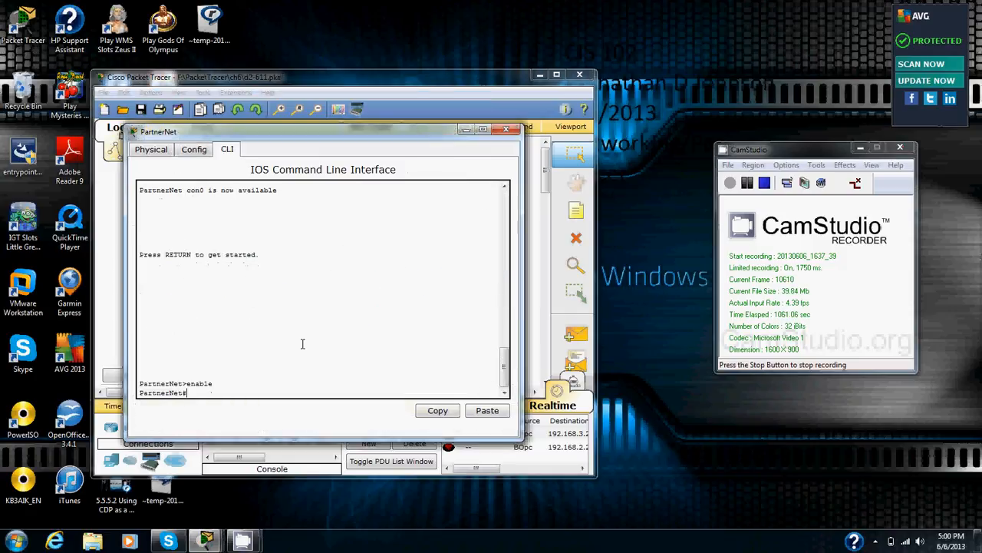
pyautogui.write('configure terminal')
pyautogui.press('Return')
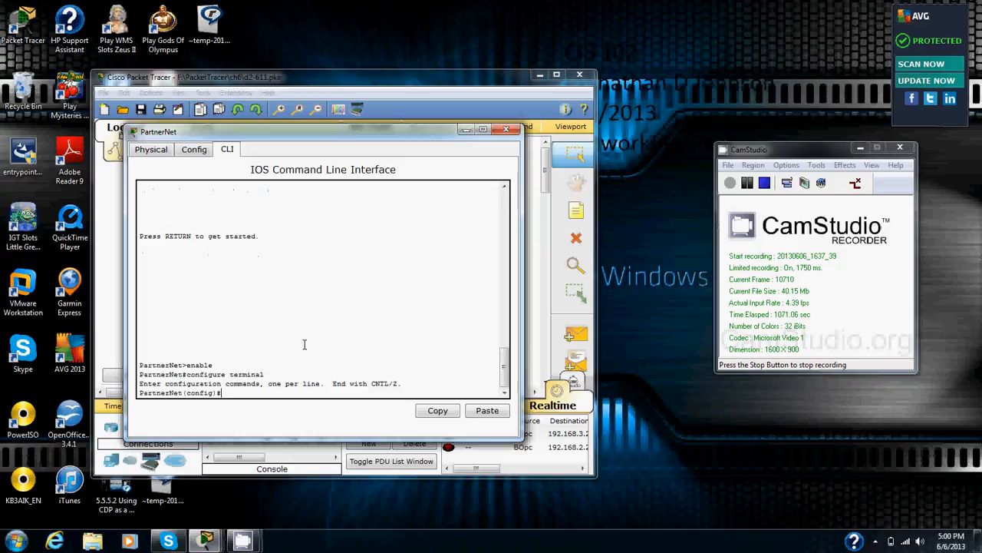
# - Add a default route on PartnerNet with "ip route 0.0.0.0 0.0.0.0 10.10.10.5"
pyautogui.write('ip route 0.0.0.0 0.0.0.0 1')
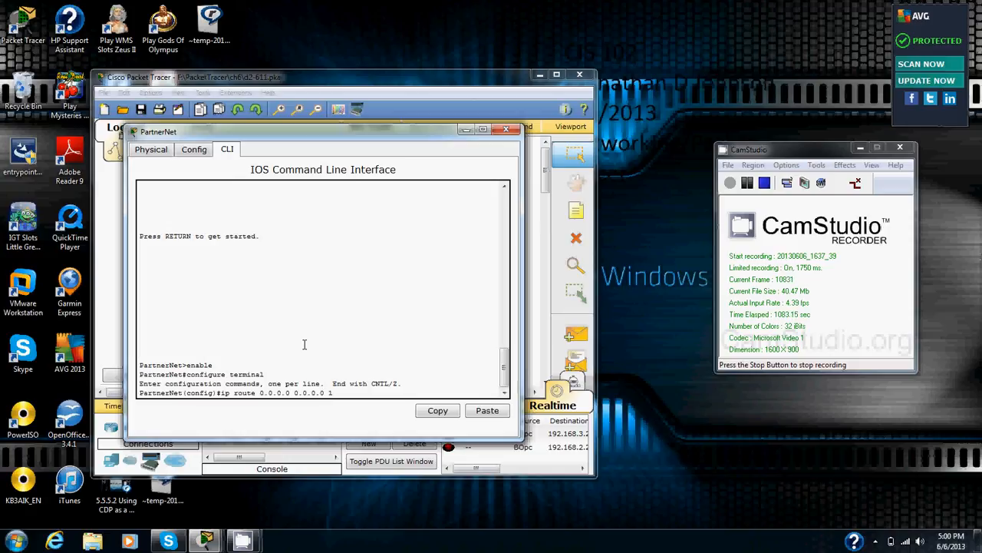
pyautogui.write('0.10.10.5')
pyautogui.press('Return')
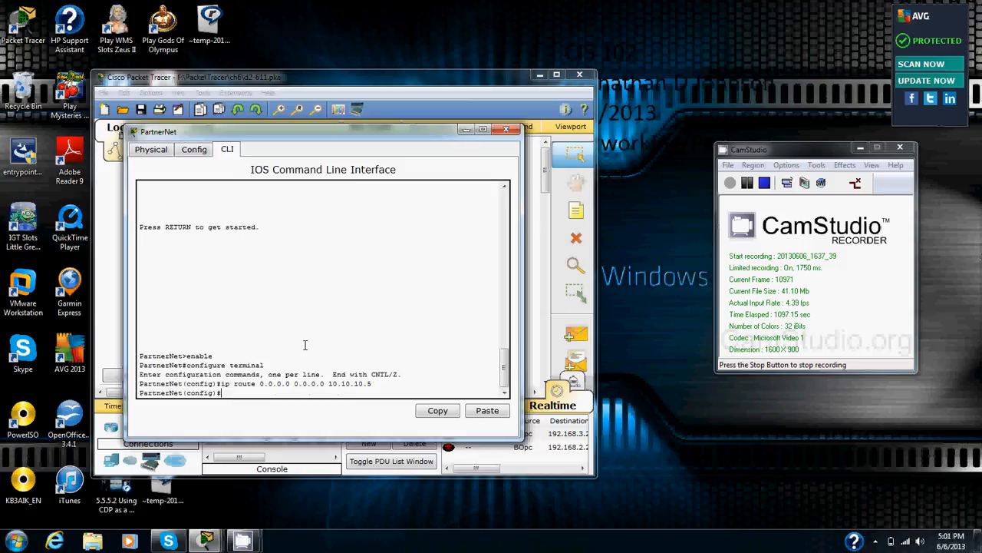
# - End configuration mode on PartnerNet and save its running configuration to startup-config with "copy run start", closing the router's window when done
pyautogui.write('end')
pyautogui.press('Return')
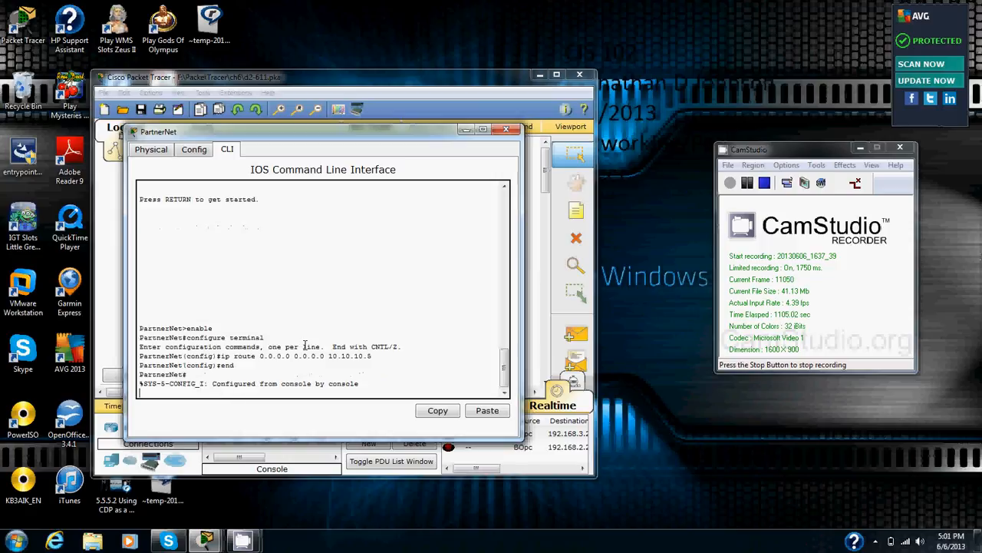
pyautogui.press('Return')
pyautogui.write('copy')
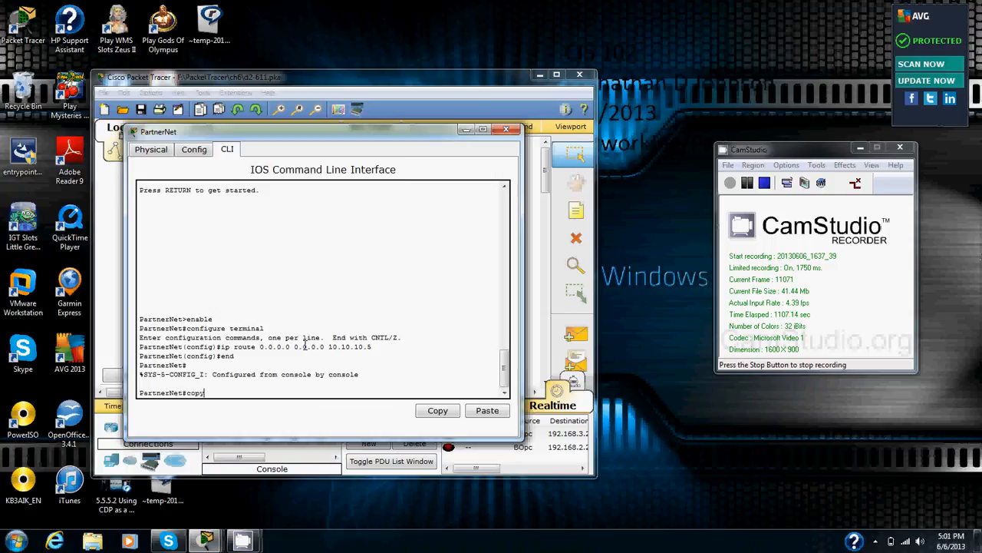
pyautogui.write(' run start')
pyautogui.press('Return')
pyautogui.press('Return')
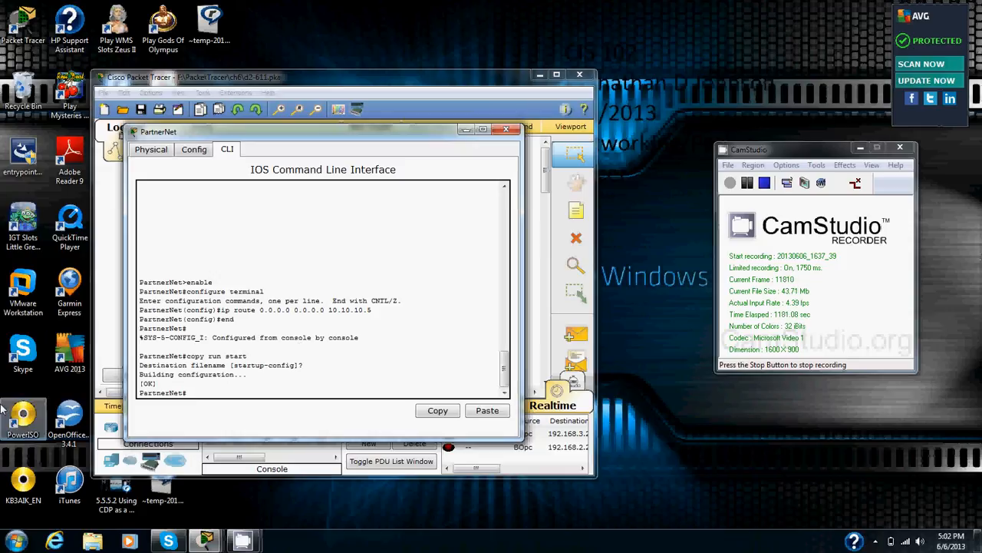
pyautogui.click(506, 129)
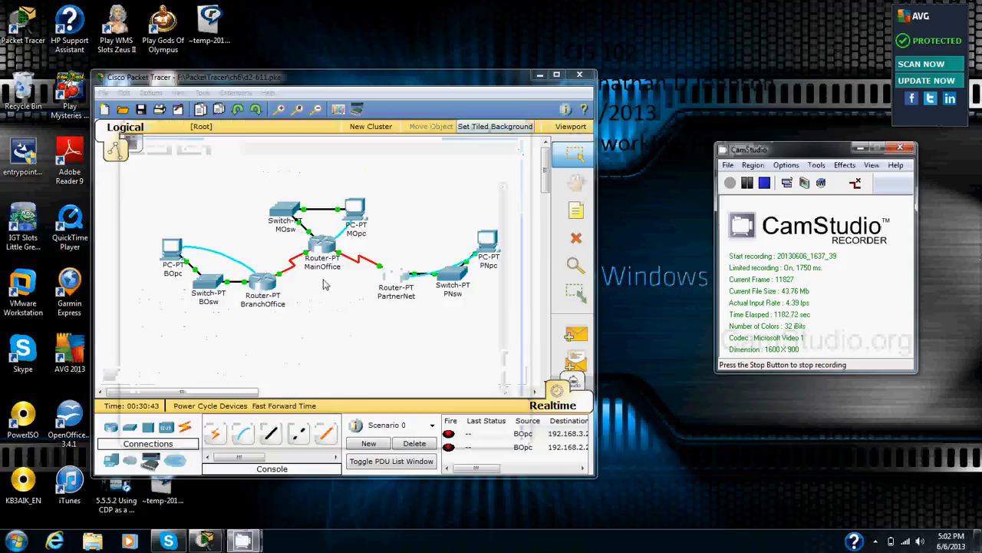
# - Open the MainOffice router's command line and enter global configuration mode with "enable" and "conf terminal"
pyautogui.click(324, 245)
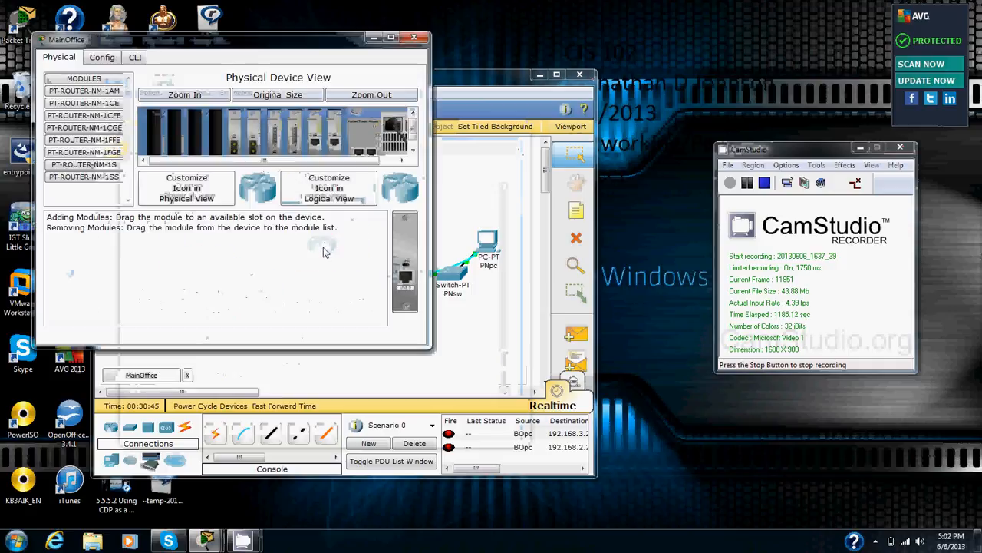
pyautogui.click(142, 57)
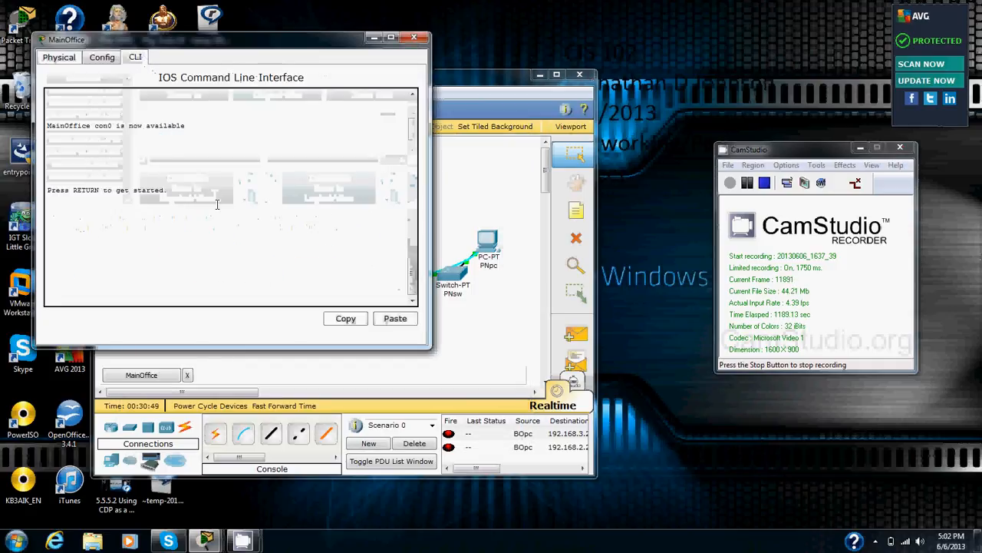
pyautogui.press('Return')
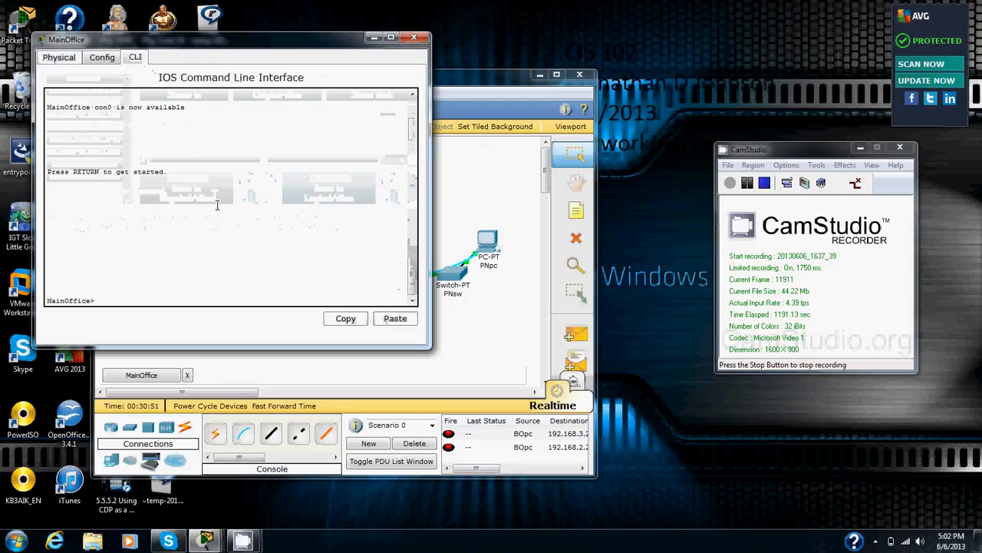
pyautogui.write('enabled')
pyautogui.press('BackSpace')
pyautogui.press('Return')
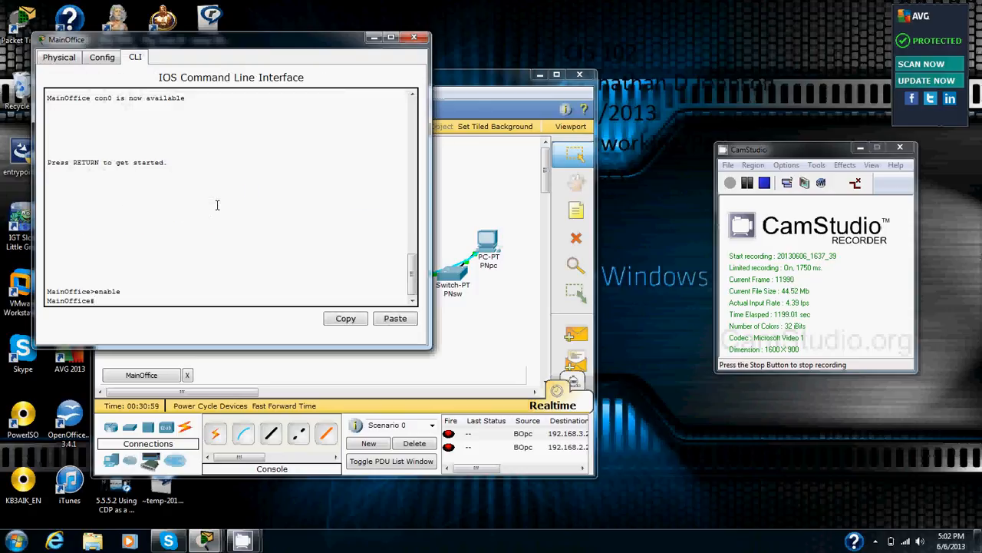
pyautogui.write('conf t')
pyautogui.press('Tab')
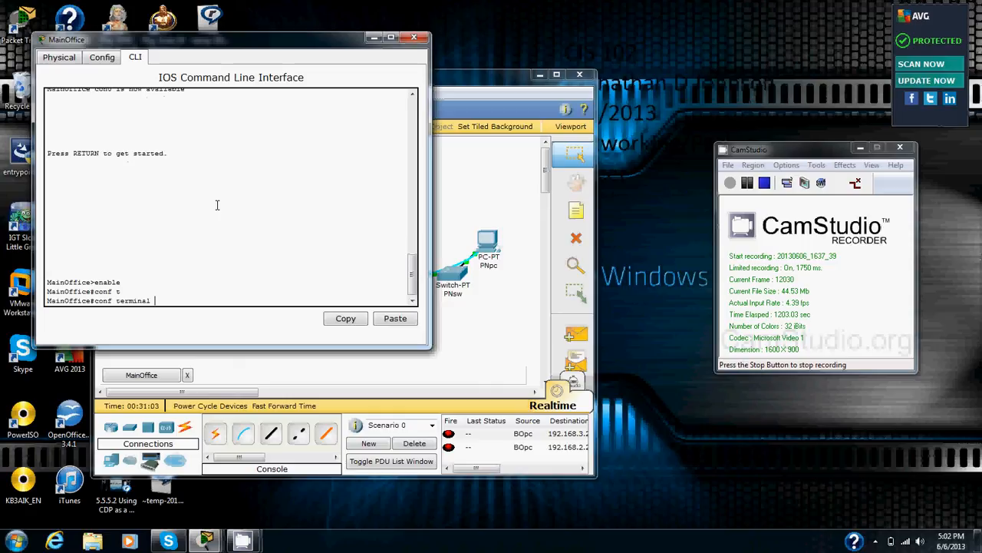
pyautogui.press('Return')
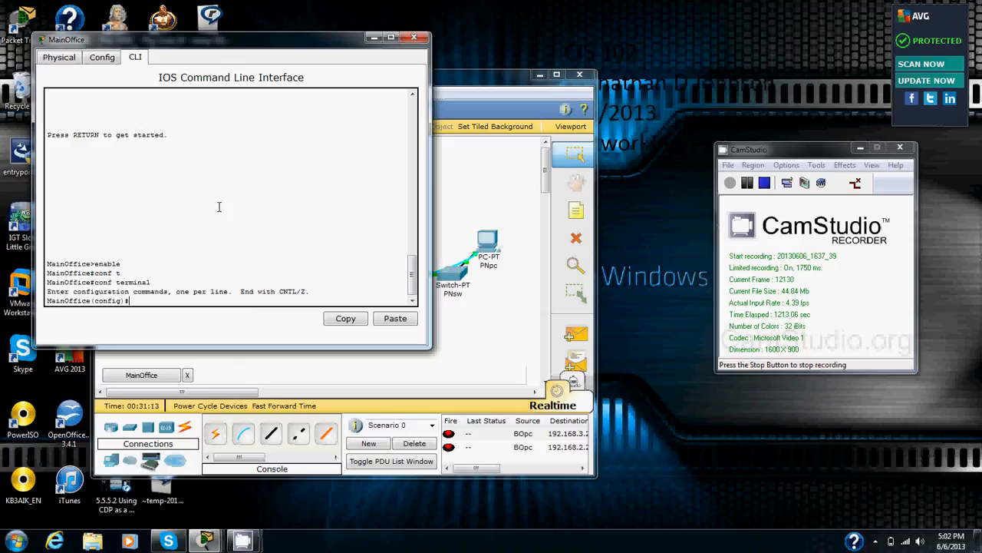
# - Add a static route on MainOffice to the 192.168.1.0 network with mask 255.255.255.0 and next hop 10.10.10.2
pyautogui.click(739, 190)
pyautogui.click(190, 301)
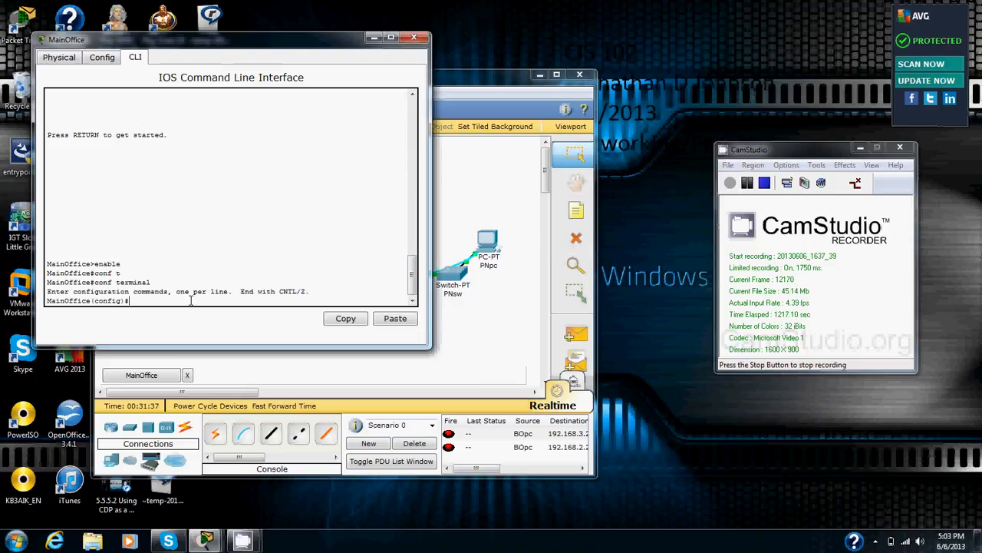
pyautogui.write('ip route 192.168')
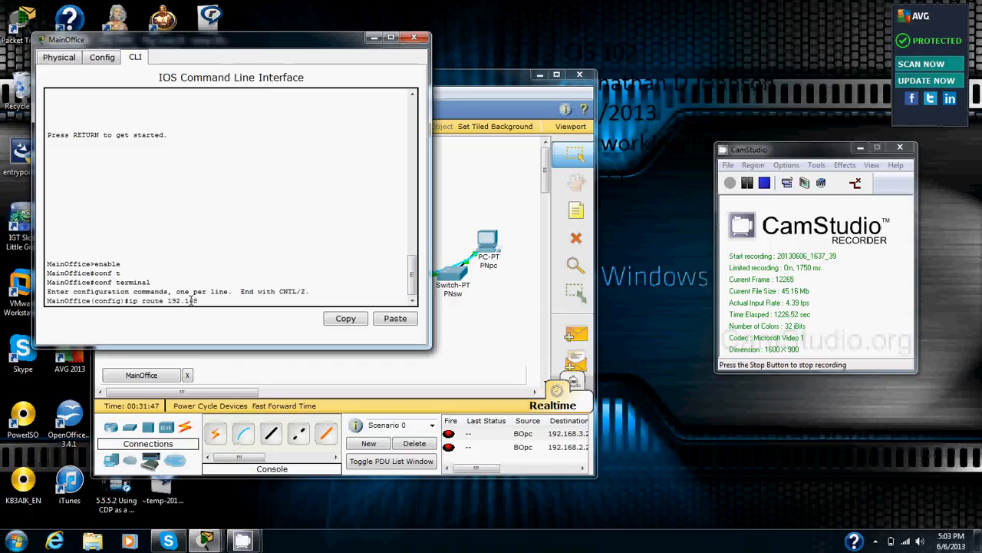
pyautogui.write('.1.0 25')
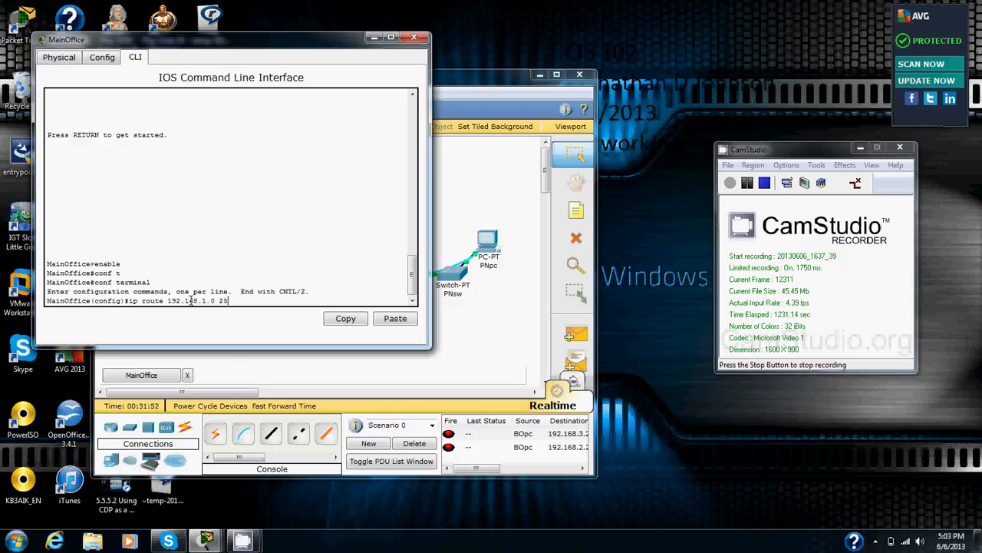
pyautogui.write('5.255.255.0 10.10.10.2')
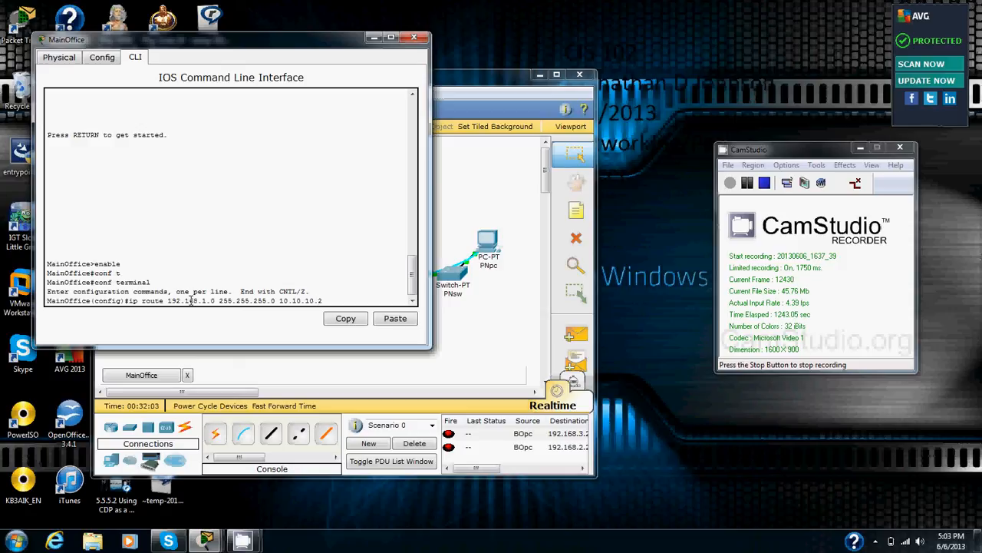
pyautogui.press('Return')
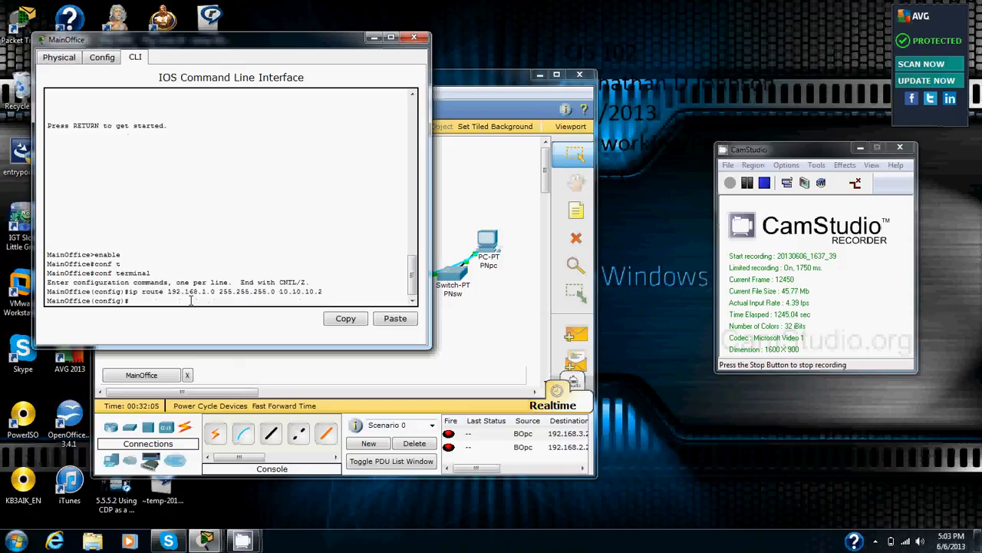
# - Add a static route on MainOffice to the 192.168.3.0 network with mask 255.255.255.0 and next hop 10.10.10.6
pyautogui.write('ip route 192.168.')
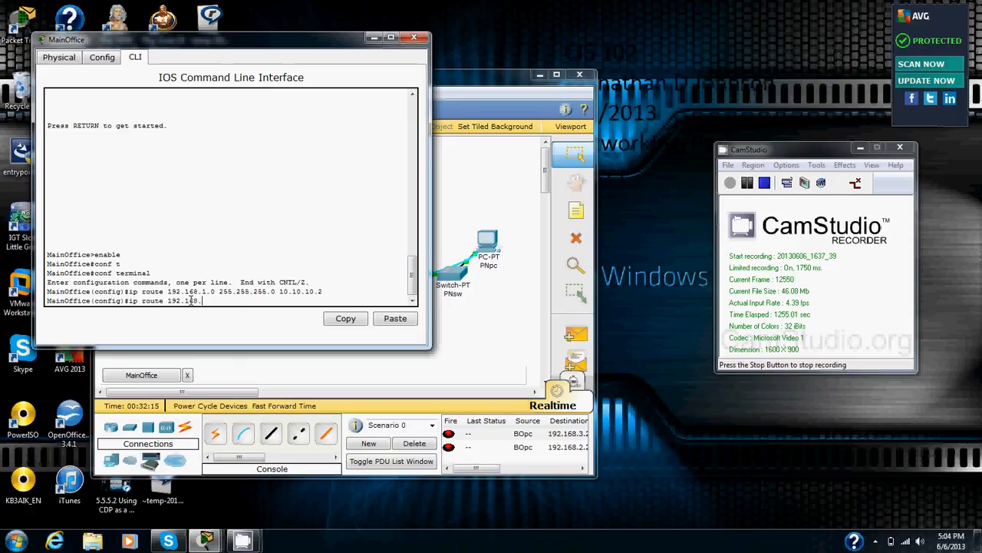
pyautogui.write('3.0 255.255.255.0 10.10.120')
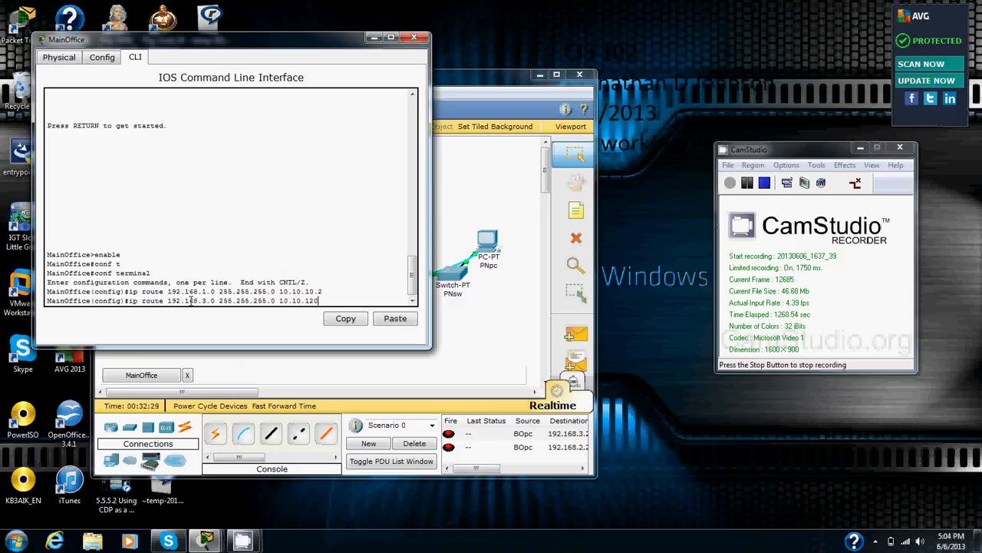
pyautogui.press('BackSpace')
pyautogui.press('BackSpace')
pyautogui.write('0.6')
pyautogui.press('Return')
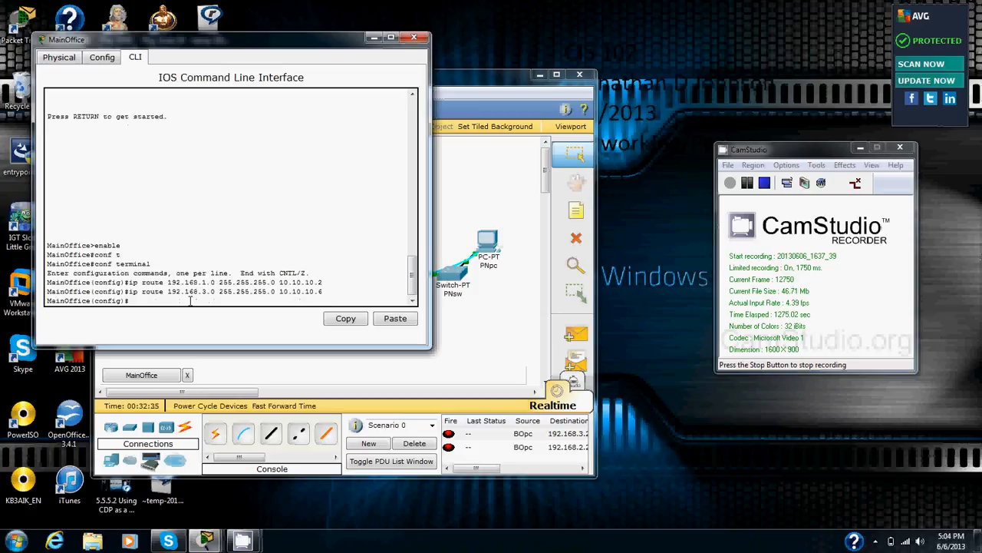
# - End configuration mode on MainOffice and save its running configuration to startup-config with "copy run start"
pyautogui.write('end')
pyautogui.press('Return')
pyautogui.press('Return')
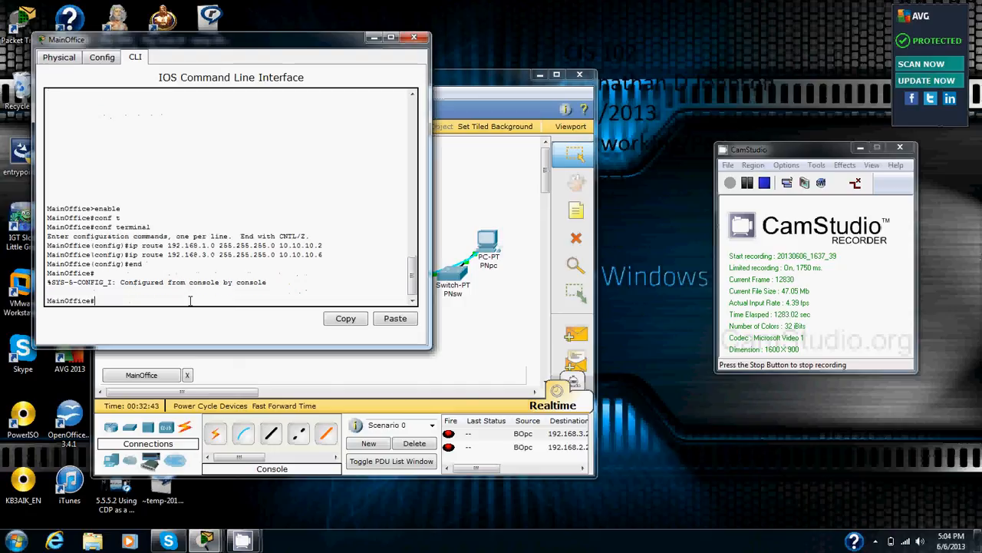
pyautogui.write('copy run start')
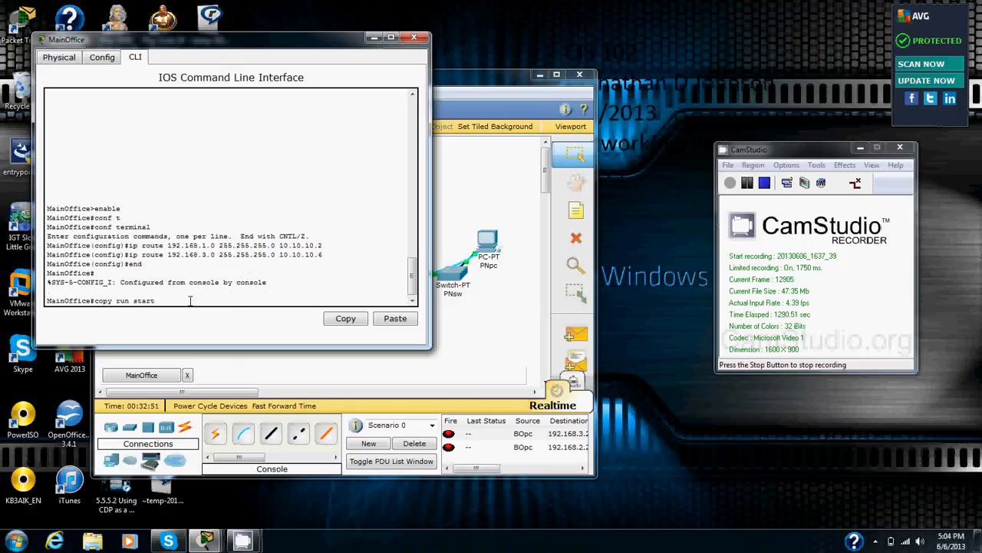
pyautogui.press('Return')
pyautogui.press('Return')
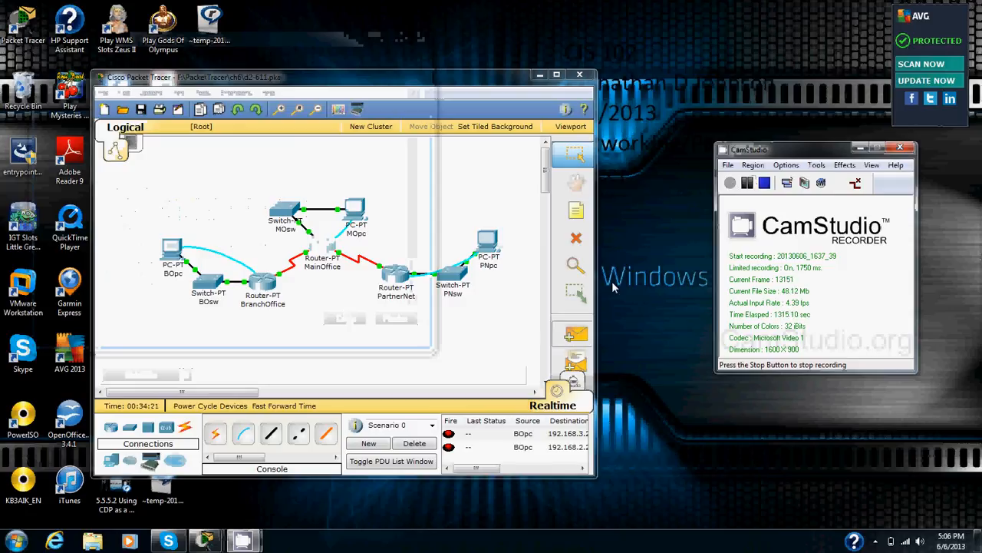
# - Inspect the routing tables of the MainOffice and BranchOffice routers and place the two tables side by side
pyautogui.click(574, 269)
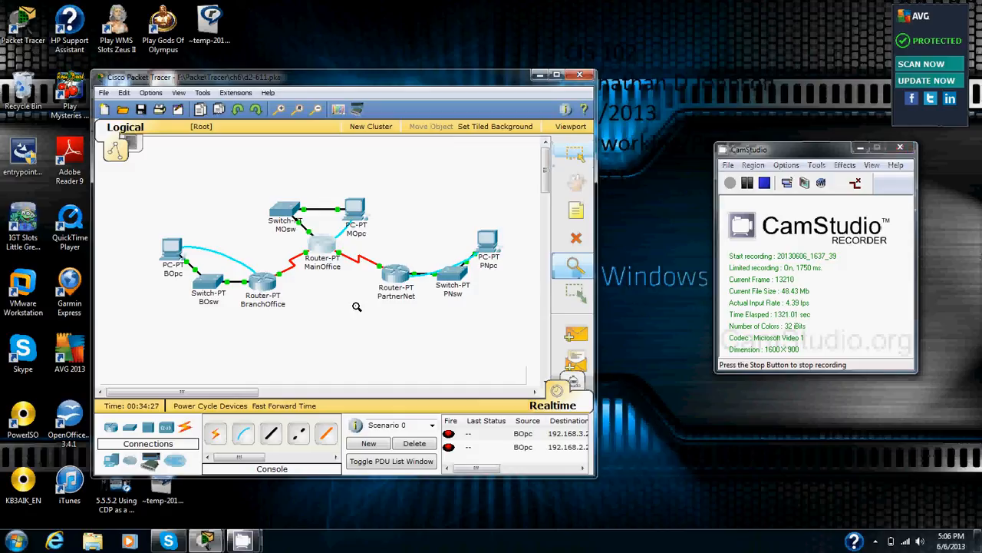
pyautogui.click(319, 251)
pyautogui.click(328, 246)
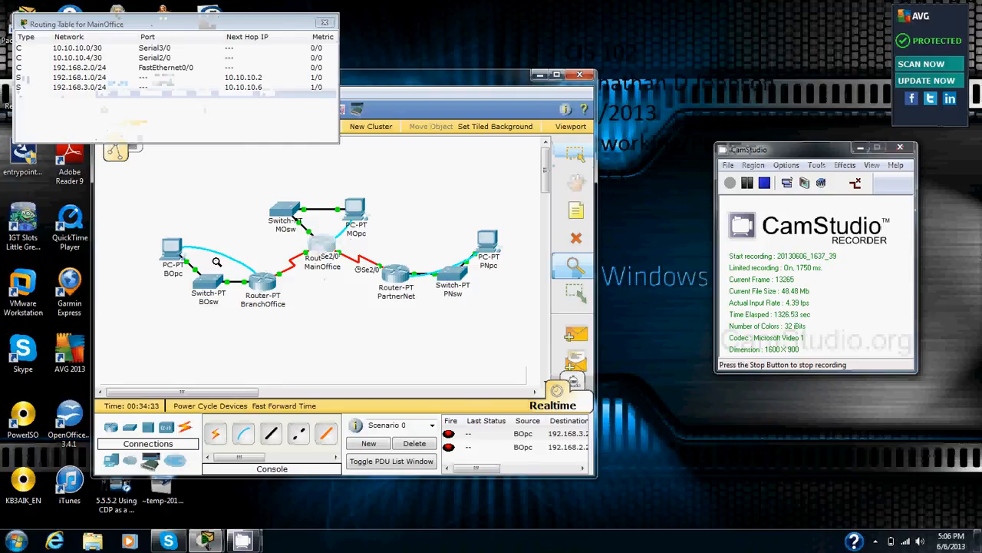
pyautogui.moveTo(264, 286)
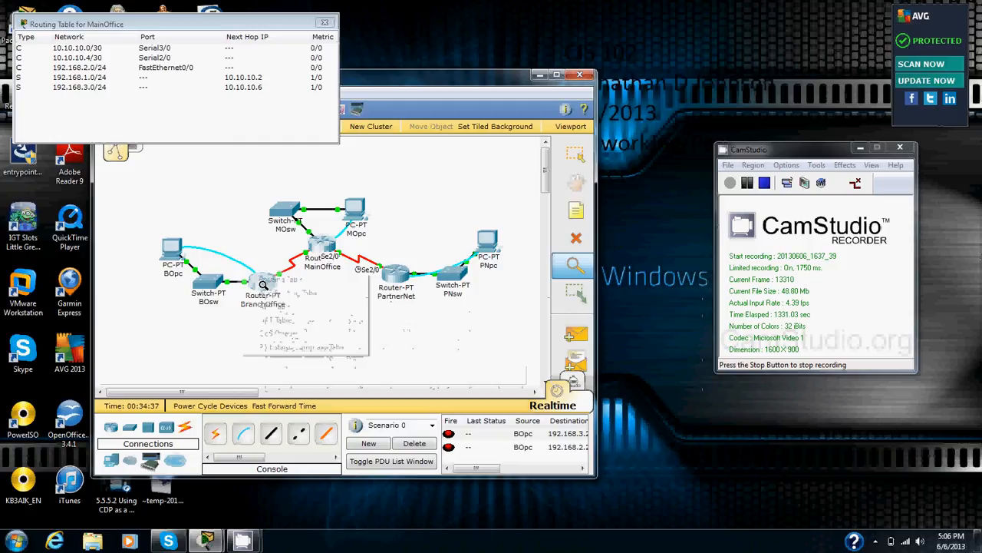
pyautogui.click(265, 286)
pyautogui.click(270, 280)
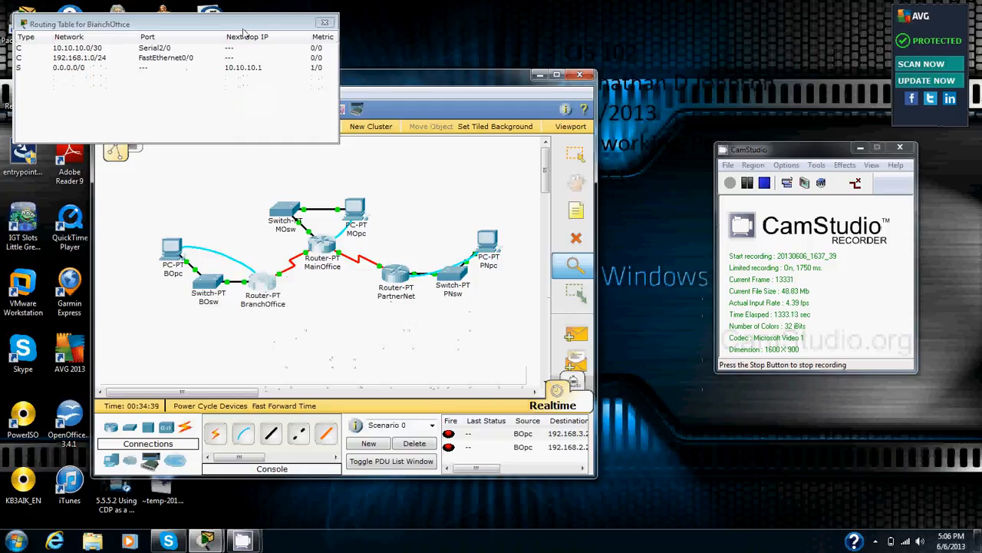
pyautogui.moveTo(243, 25); pyautogui.dragTo(555, 24)
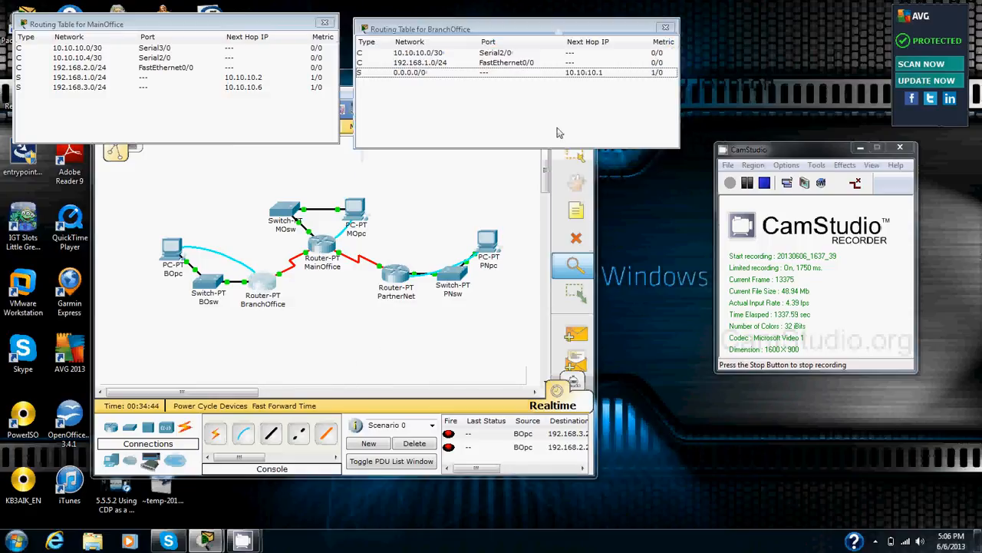
# - Inspect the PartnerNet router's routing table and arrange it so all three routing tables can be compared
pyautogui.click(403, 271)
pyautogui.click(402, 268)
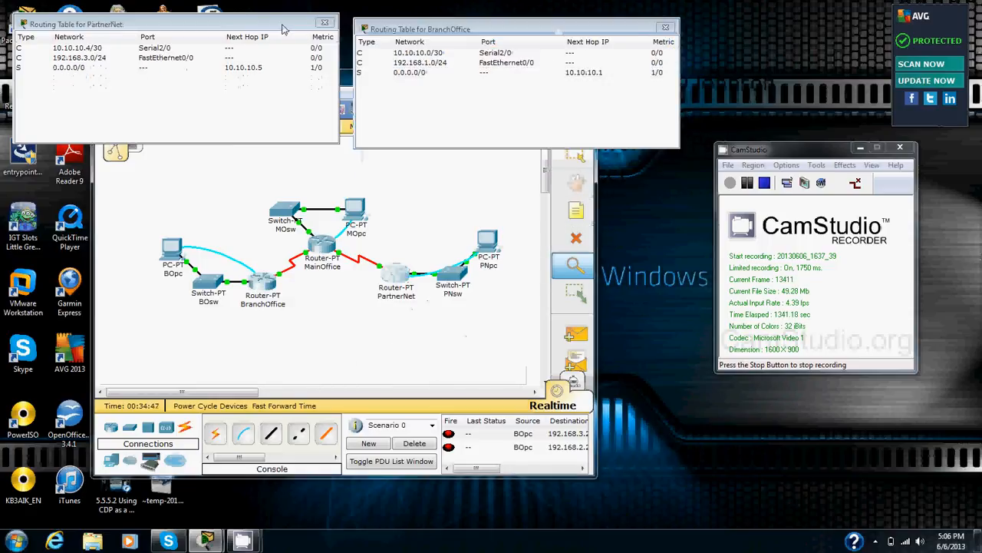
pyautogui.moveTo(281, 24); pyautogui.dragTo(430, 183)
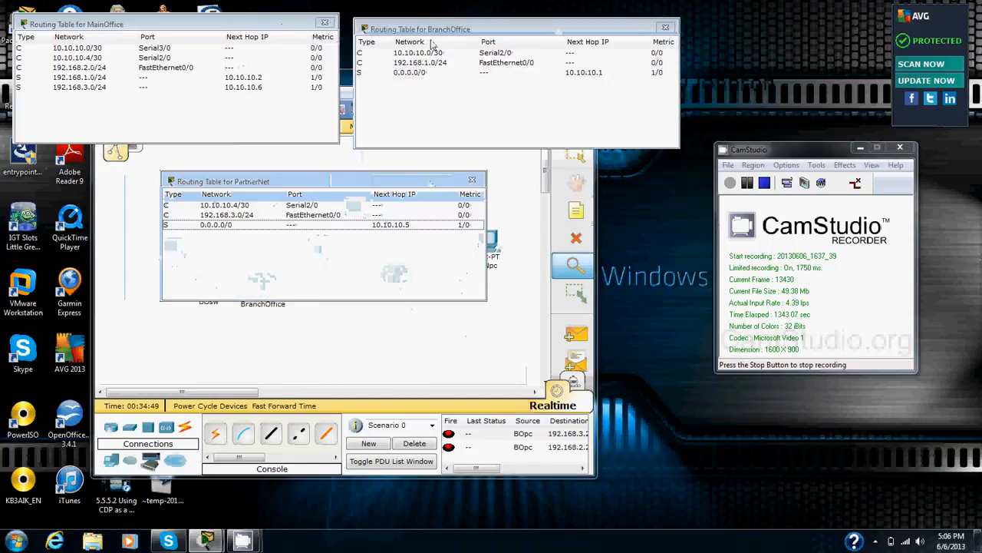
pyautogui.moveTo(492, 31); pyautogui.dragTo(488, 24)
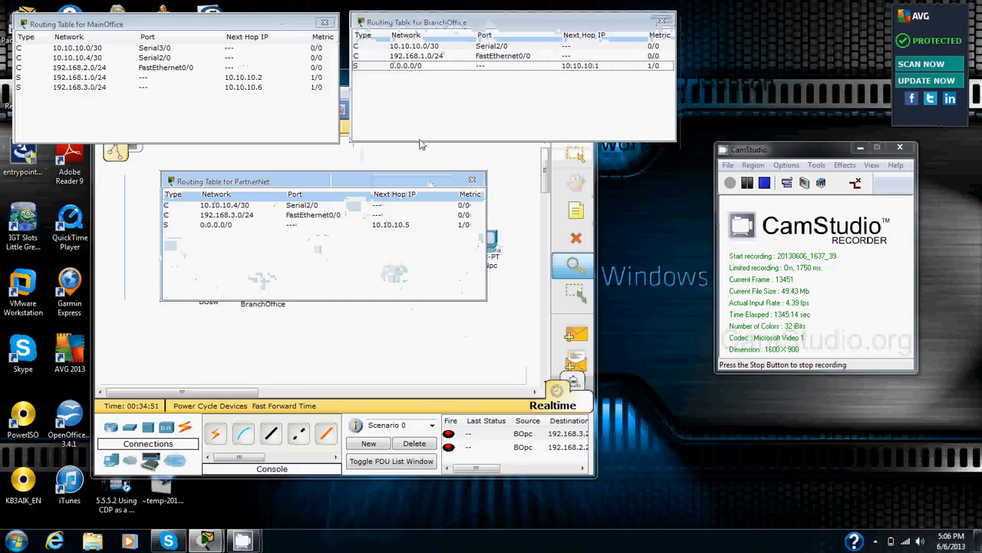
pyautogui.moveTo(419, 181); pyautogui.dragTo(424, 173)
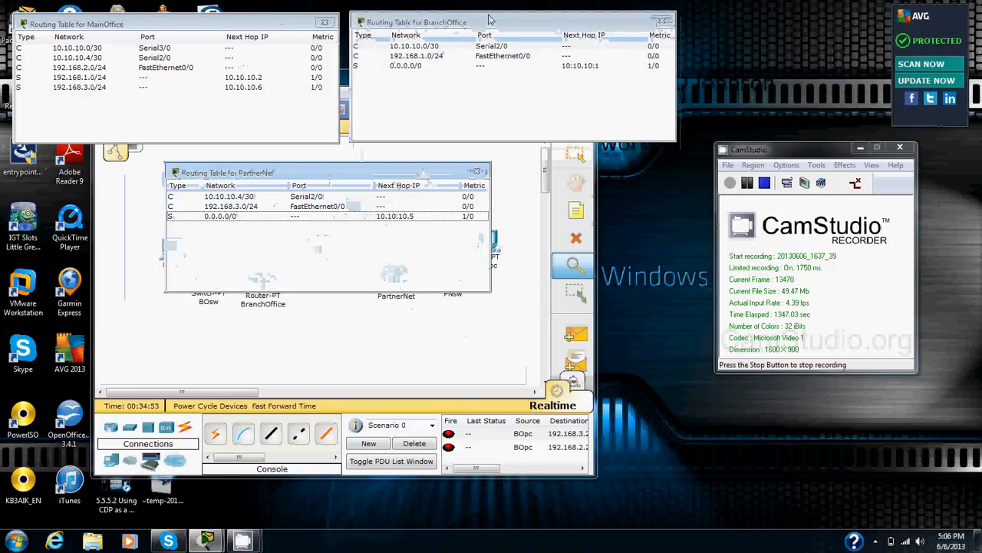
pyautogui.moveTo(492, 21); pyautogui.dragTo(494, 26)
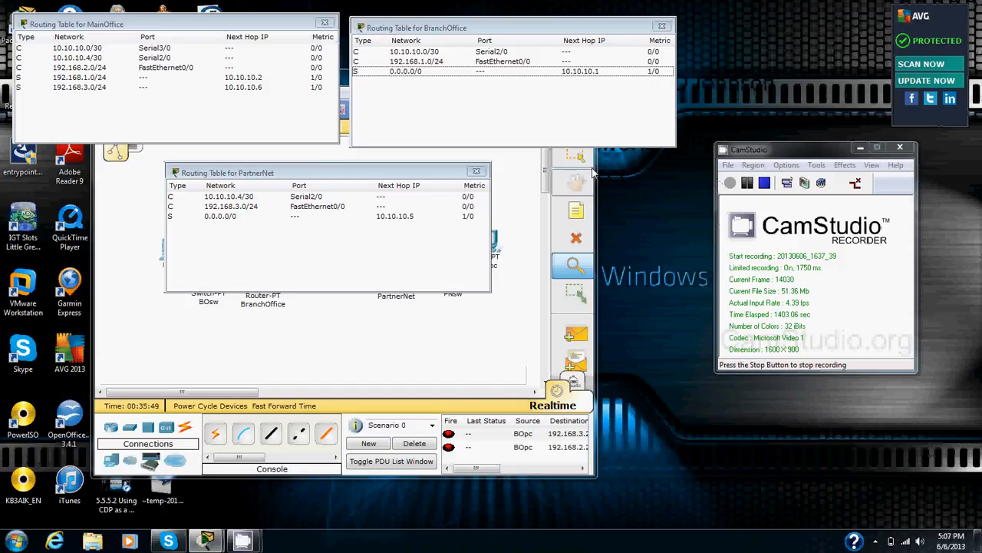
# - Close the BranchOffice, PartnerNet and MainOffice routing tables
pyautogui.click(661, 26)
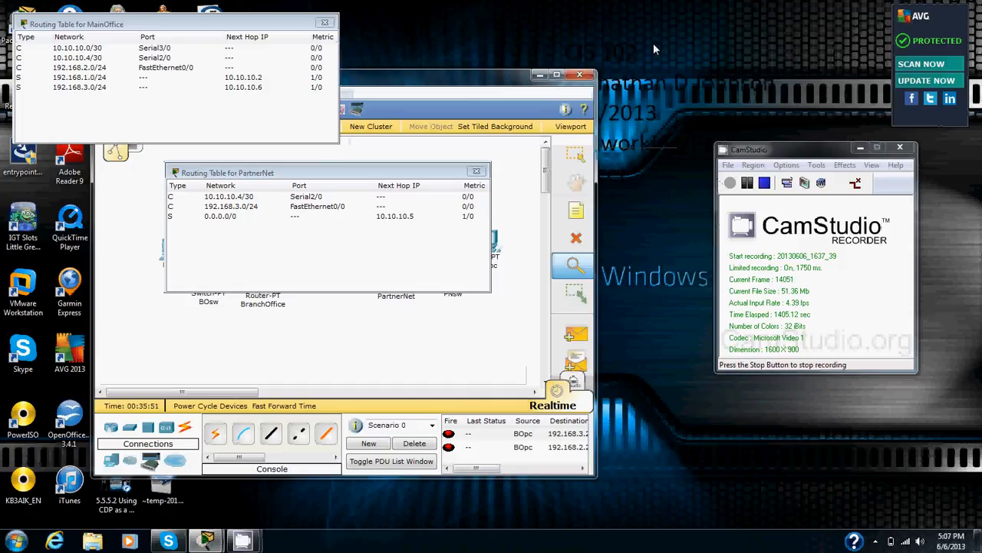
pyautogui.click(477, 171)
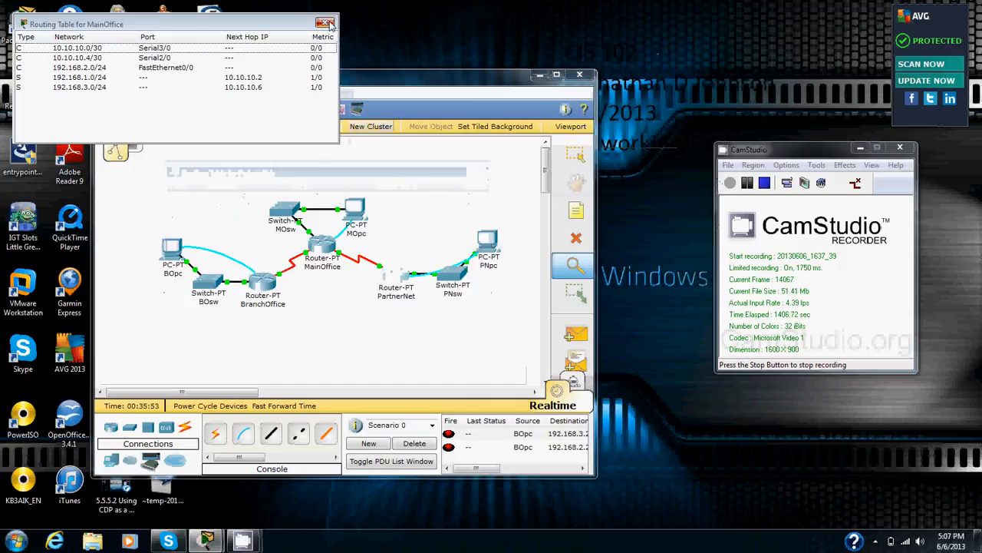
pyautogui.click(326, 23)
# - Open the command prompt on BOpc and ping 192.168.3.2 to test connectivity to the PartnerNet network
pyautogui.moveTo(430, 298)
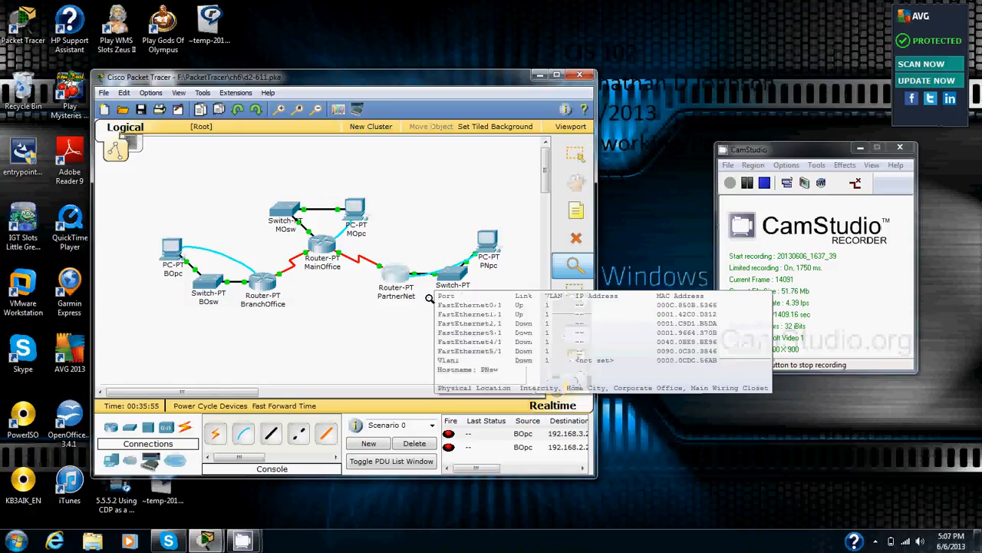
pyautogui.moveTo(172, 252)
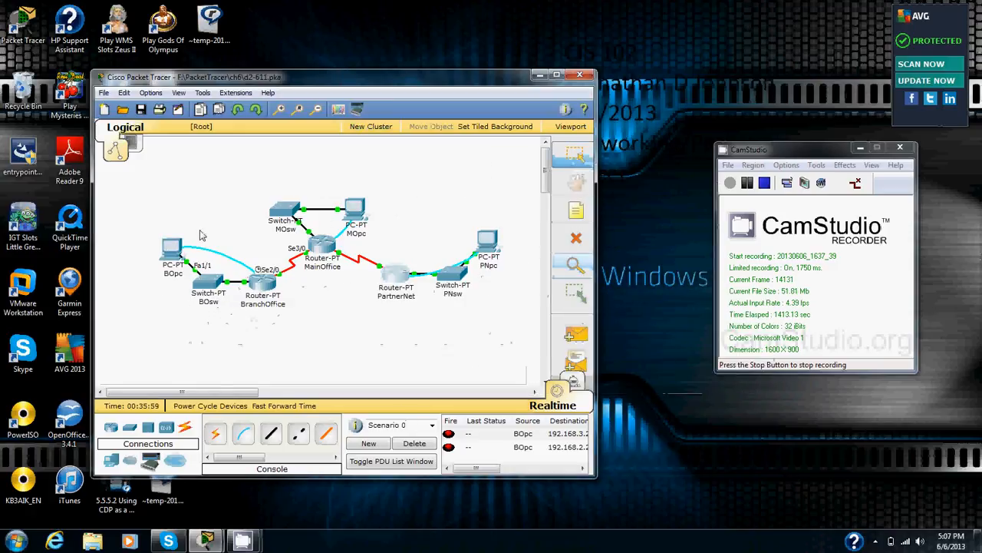
pyautogui.click(169, 254)
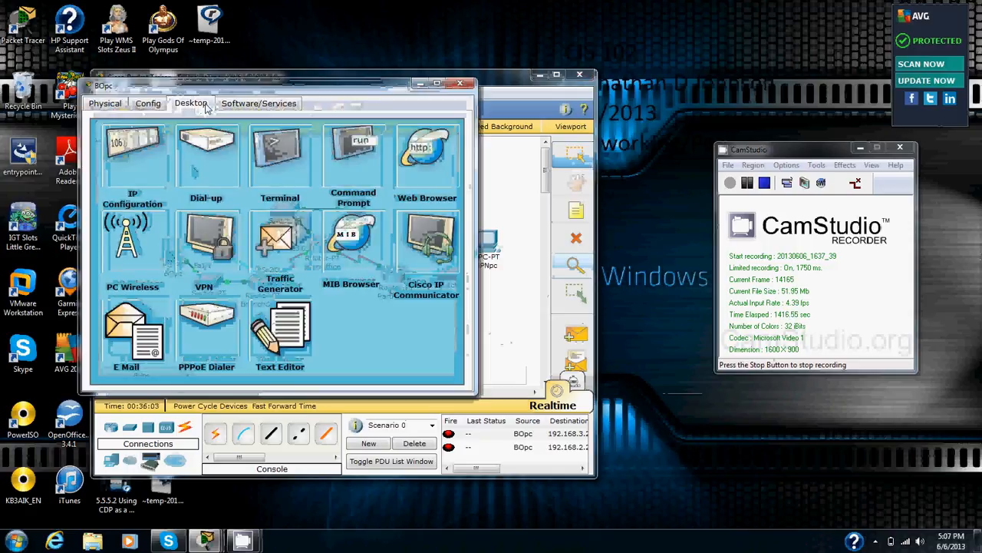
pyautogui.click(350, 173)
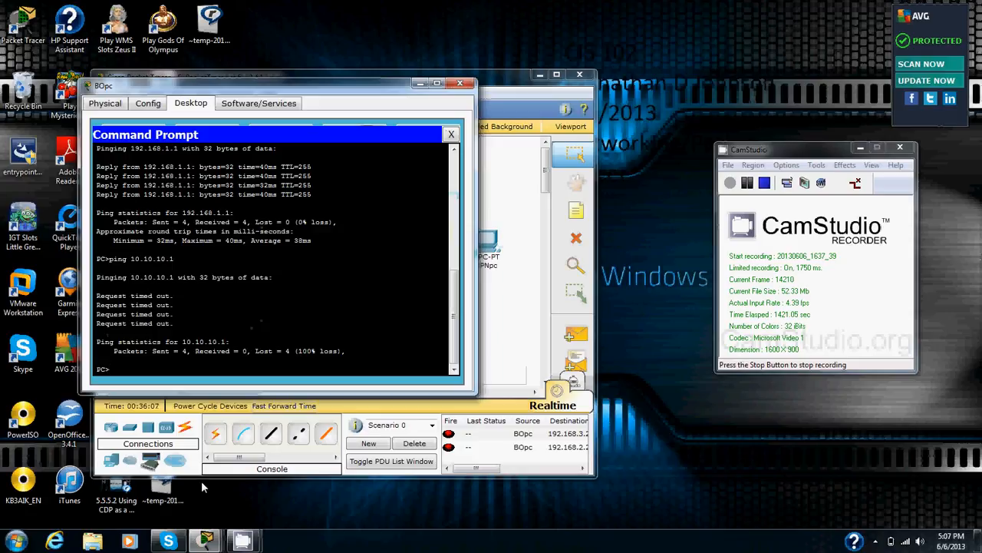
pyautogui.write('ping')
pyautogui.write(' 10')
pyautogui.write('92.1')
pyautogui.write('68.')
pyautogui.write('3.2')
pyautogui.press('Return')
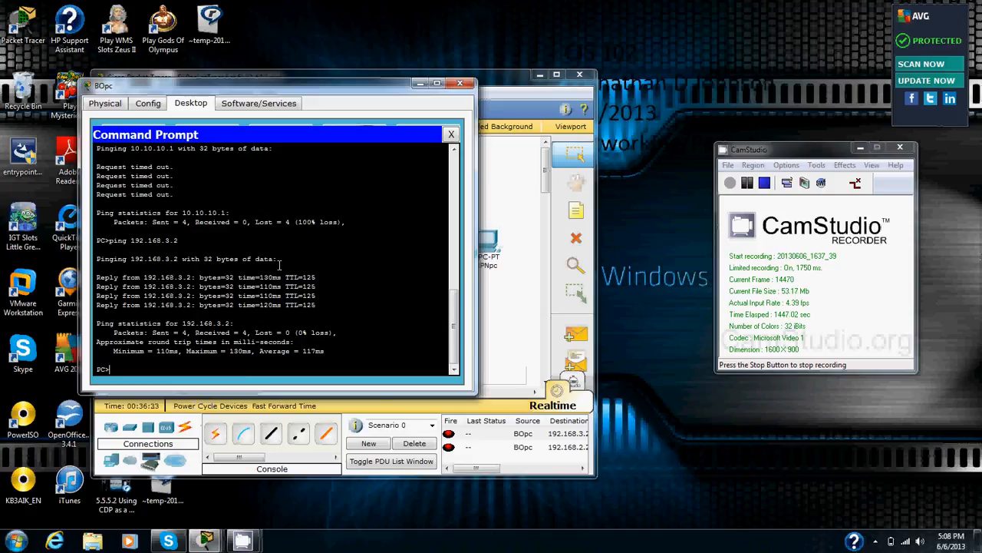
# - Ping 192.168.2.2 from BOpc and move its window aside to compare the replies with the topology
pyautogui.write('ping 192.168.2.2')
pyautogui.press('Return')
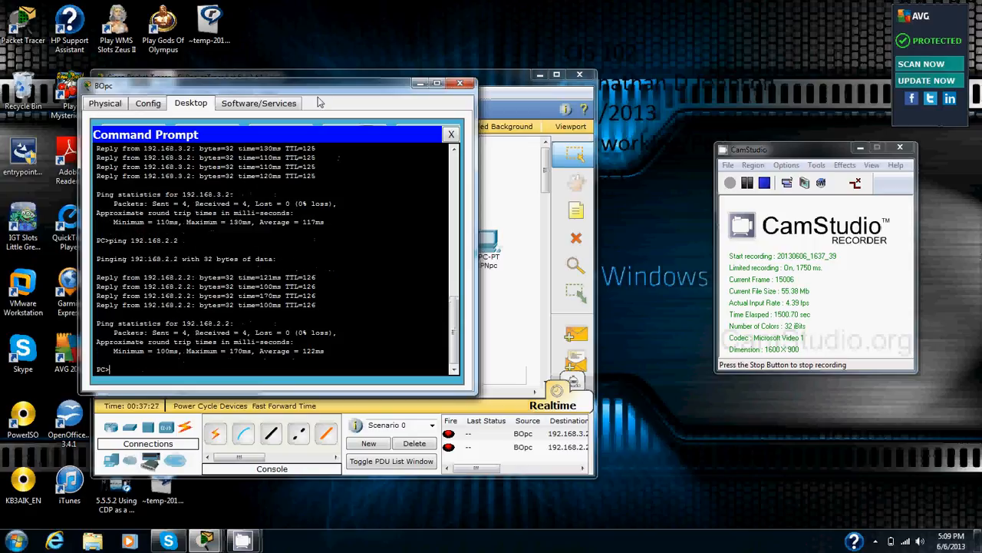
pyautogui.moveTo(323, 91); pyautogui.dragTo(759, 101)
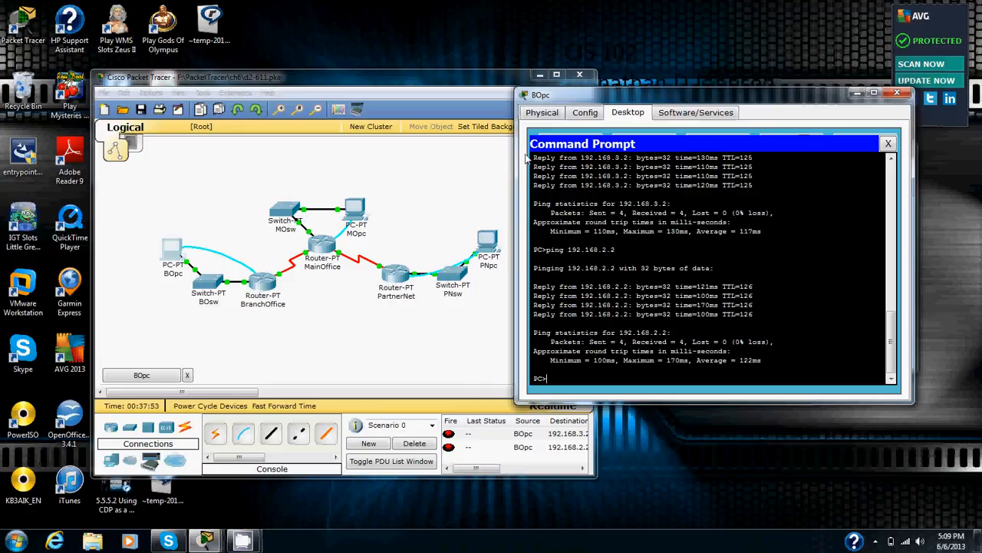
pyautogui.moveTo(618, 95); pyautogui.dragTo(256, 120)
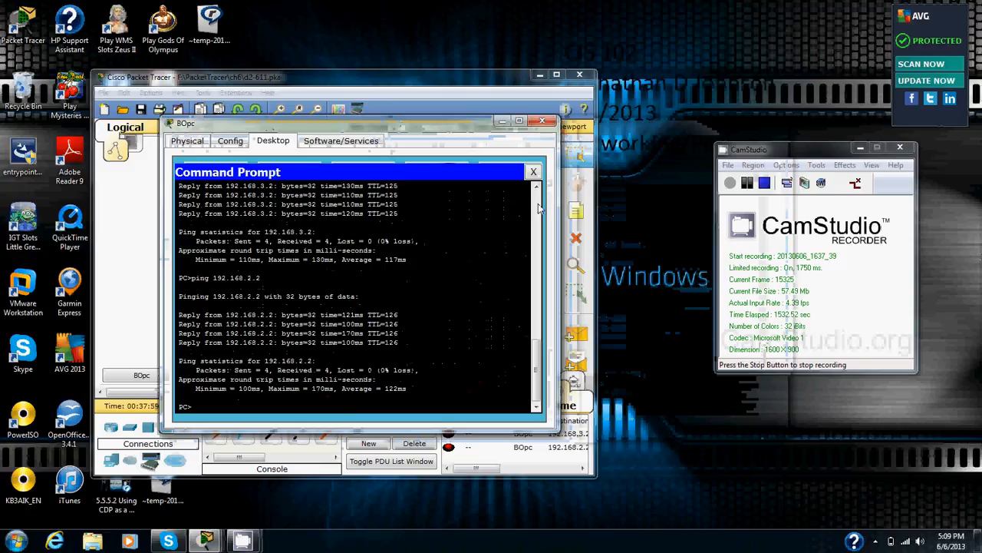
# - Close the BOpc window and check the results of the "Configuring Static and Default Routes" activity
pyautogui.click(544, 125)
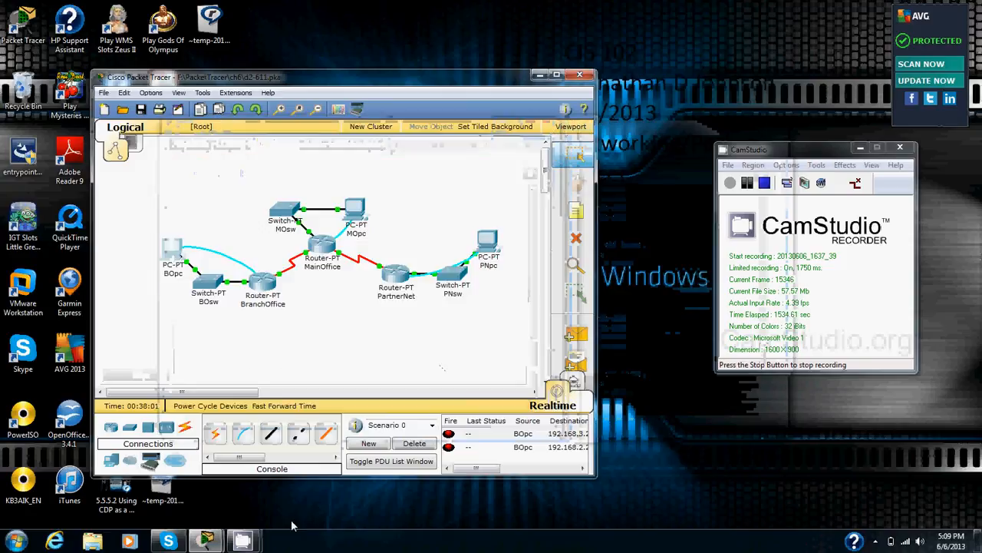
pyautogui.click(302, 501)
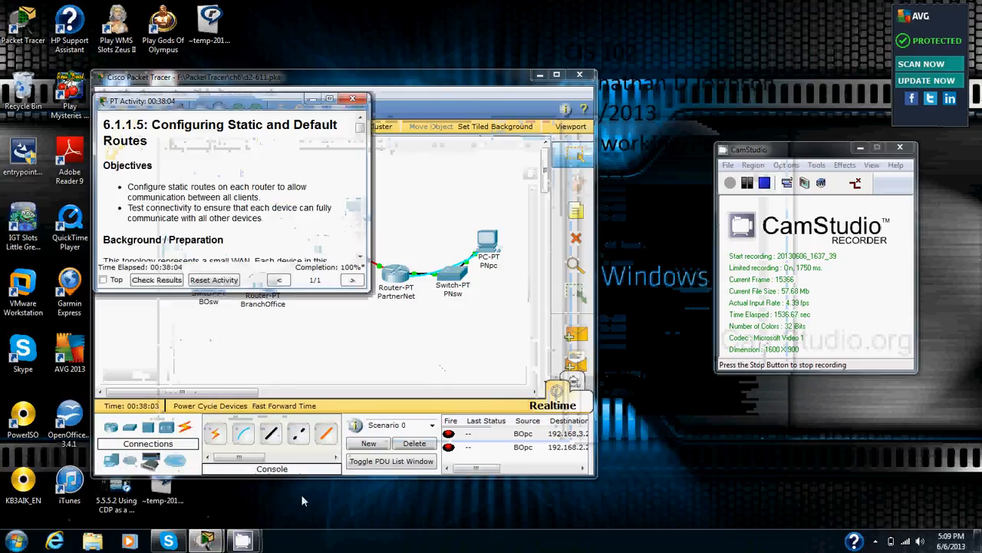
pyautogui.click(165, 280)
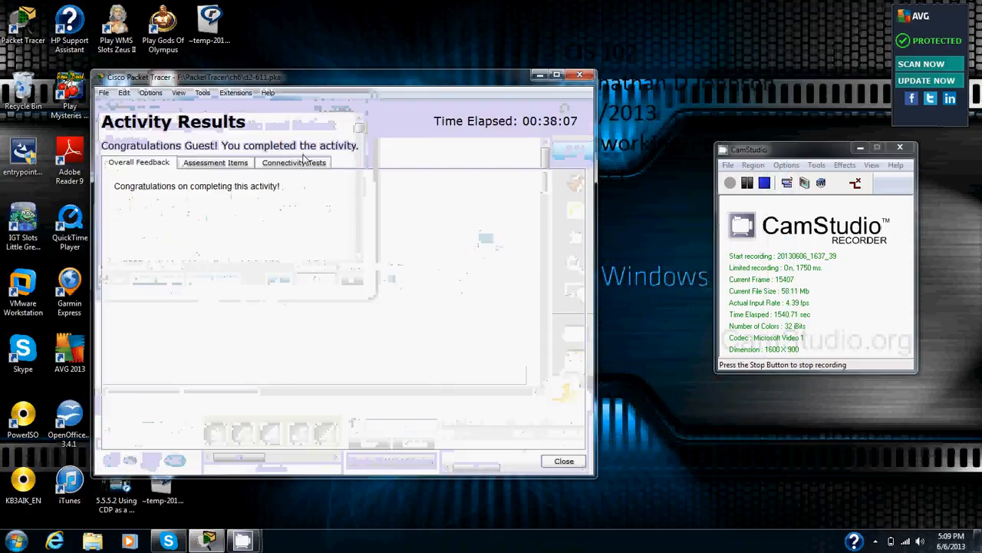